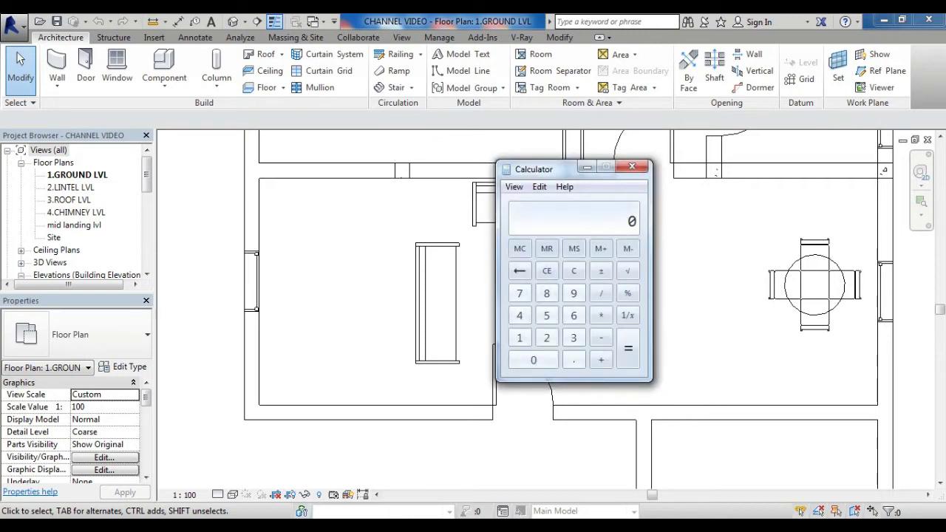
Step: Compute 120 / 6 in Calculator, giving 20
{"action": "type", "text": "120 "}
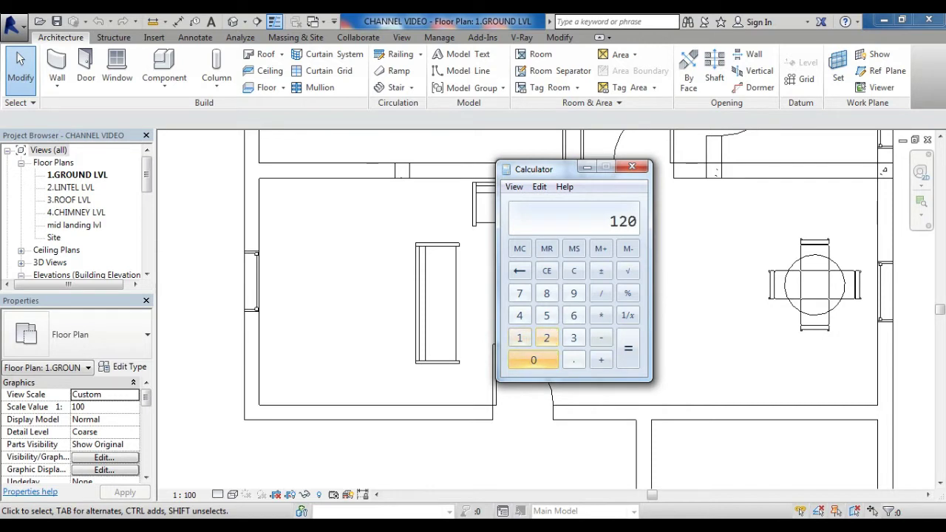
{"action": "type", "text": "/ 6"}
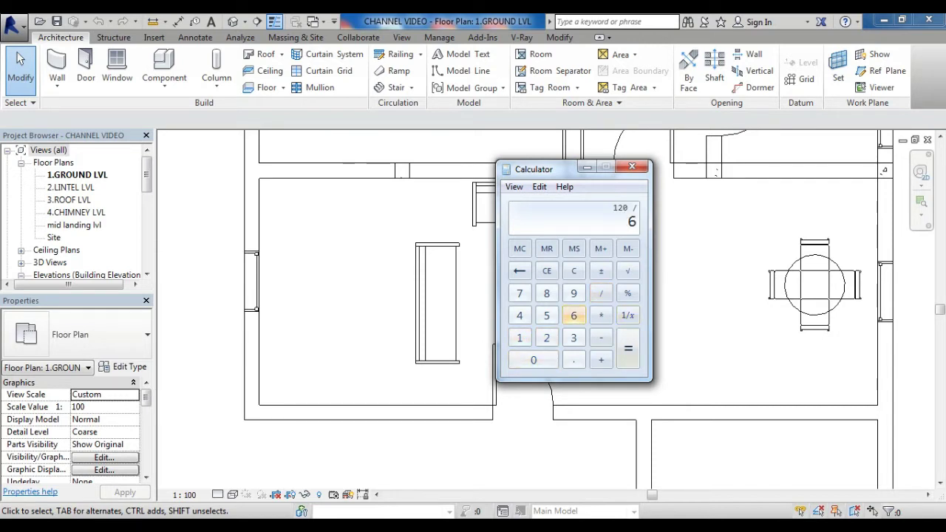
{"action": "key", "text": "Return"}
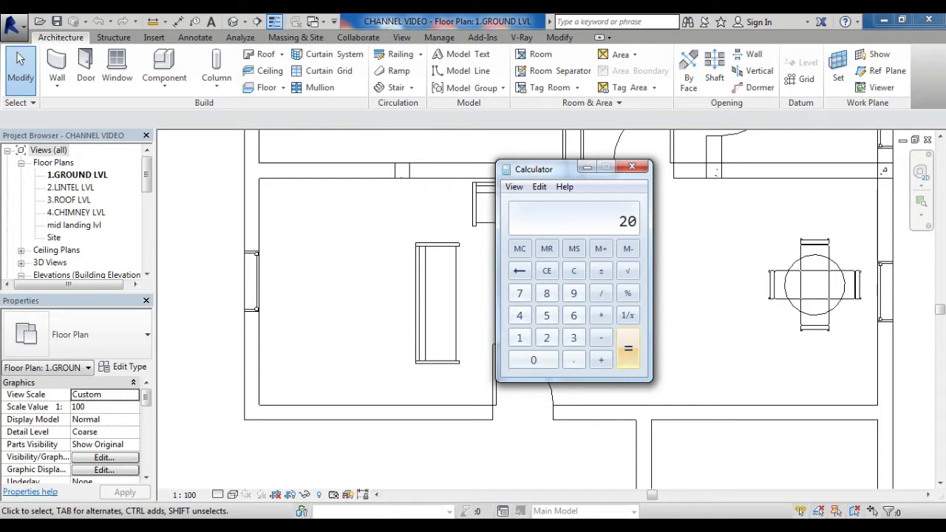
Step: Divide 120 by 21 on the calculator keypad
{"action": "left_click", "coordinate": [520, 338]}
{"action": "left_click", "coordinate": [547, 338]}
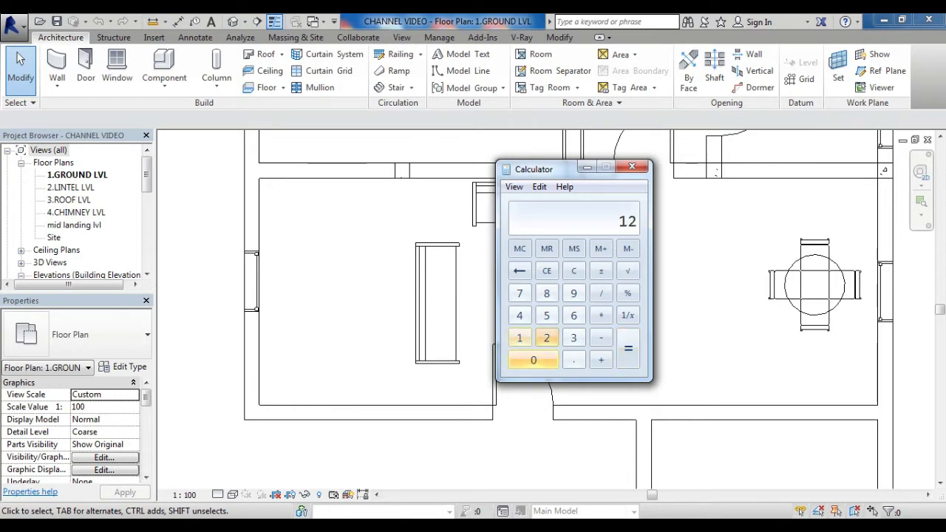
{"action": "left_click", "coordinate": [533, 360]}
{"action": "left_click", "coordinate": [601, 293]}
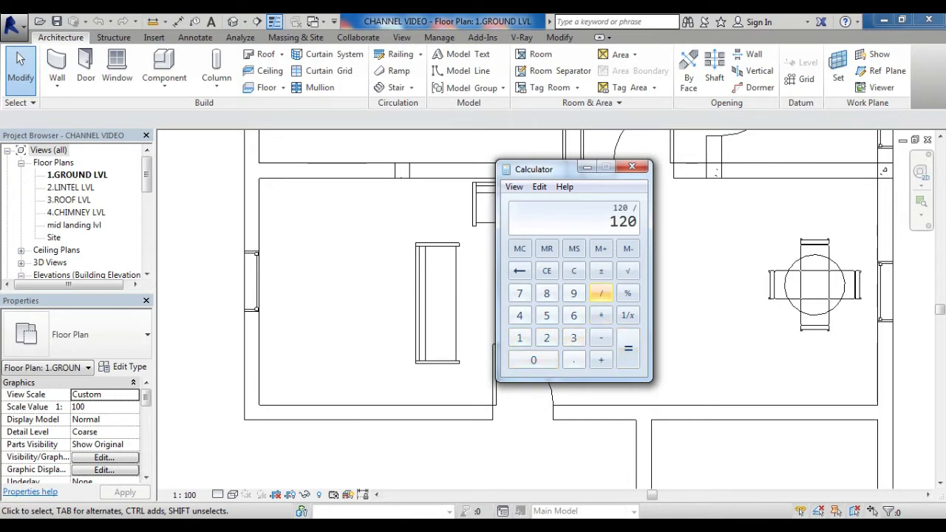
{"action": "left_click", "coordinate": [547, 338]}
{"action": "left_click", "coordinate": [520, 338]}
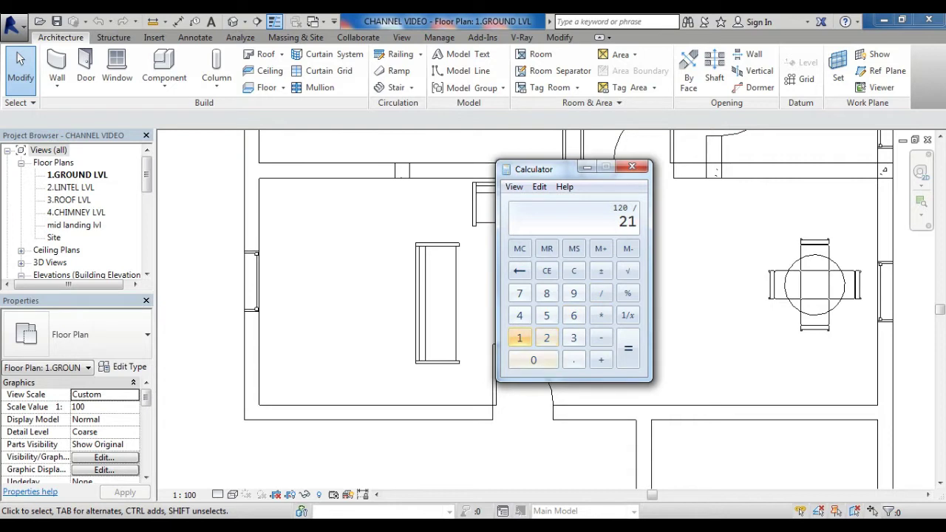
{"action": "left_click", "coordinate": [628, 349]}
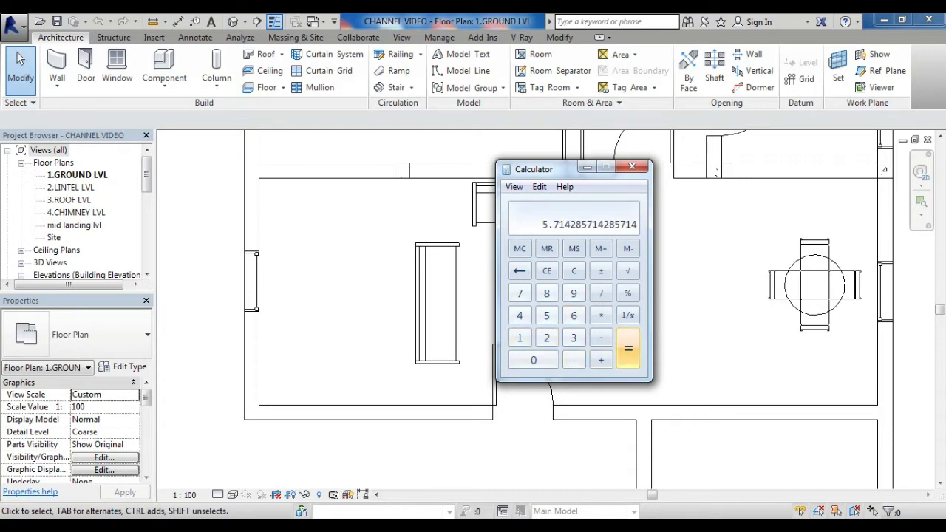
Step: Divide 120 by 19, giving 6.315789473684211
{"action": "left_click", "coordinate": [520, 338]}
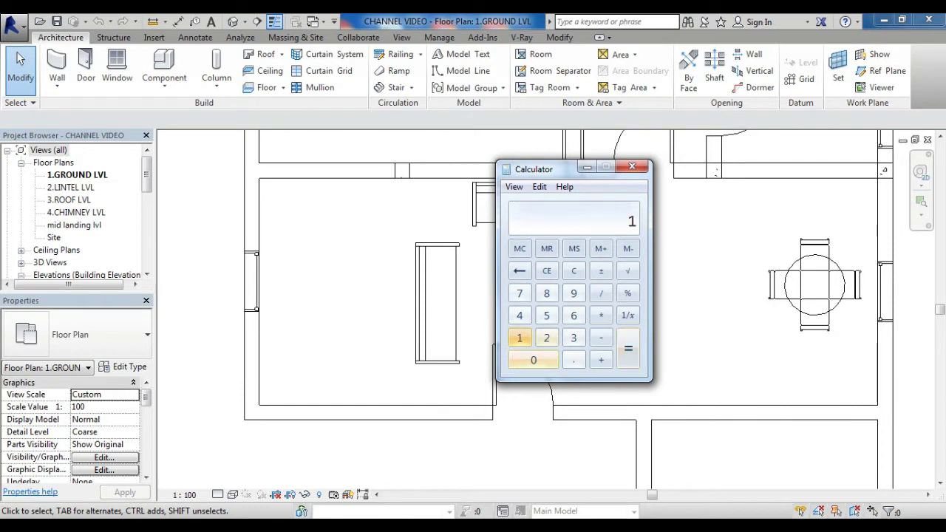
{"action": "left_click", "coordinate": [547, 337]}
{"action": "left_click", "coordinate": [533, 360]}
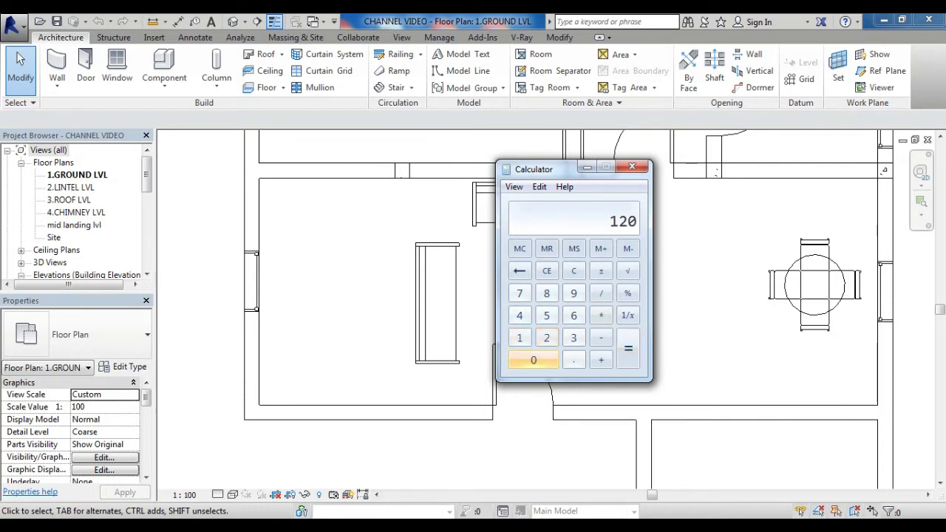
{"action": "left_click", "coordinate": [601, 293]}
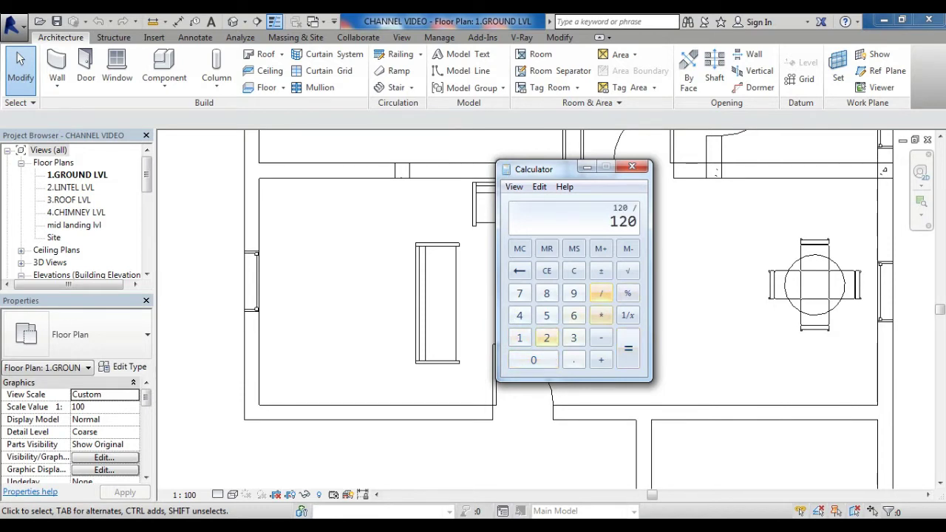
{"action": "left_click", "coordinate": [520, 337]}
{"action": "left_click", "coordinate": [574, 294]}
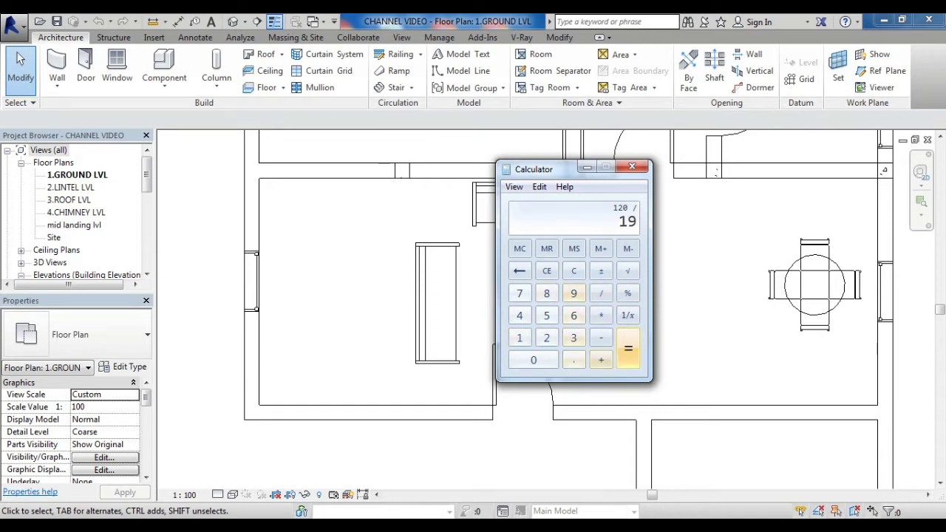
{"action": "left_click", "coordinate": [628, 348]}
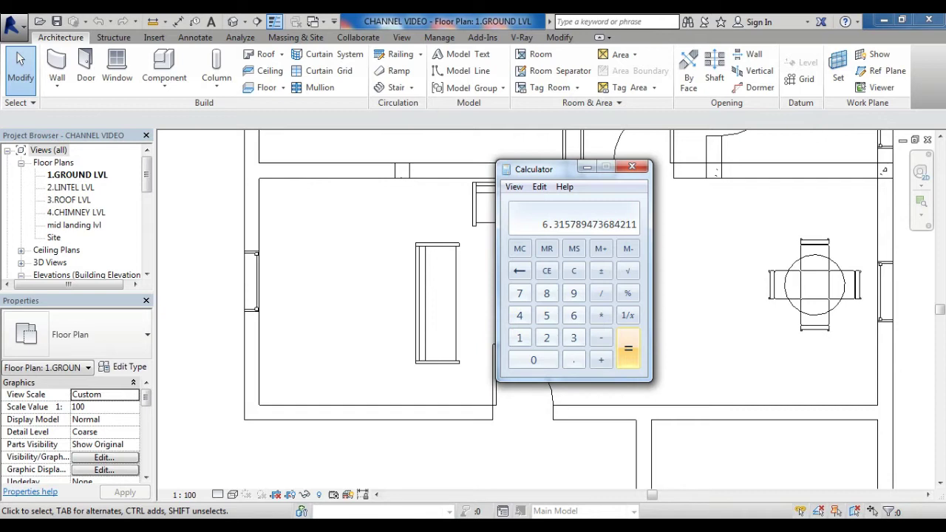
Step: Multiply 18 by 10, then divide the resulting 180 by 12 to get 15
{"action": "left_click", "coordinate": [520, 337]}
{"action": "left_click", "coordinate": [547, 293]}
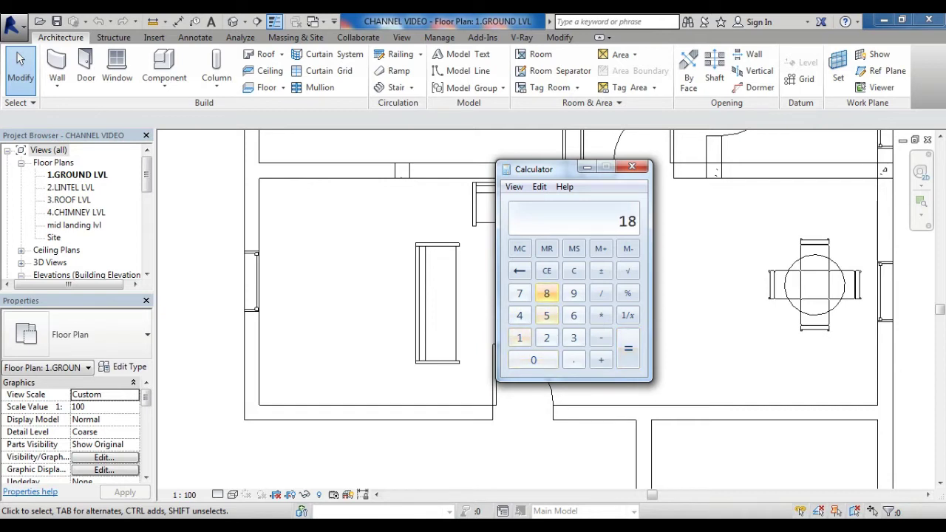
{"action": "left_click", "coordinate": [601, 315]}
{"action": "left_click", "coordinate": [520, 338]}
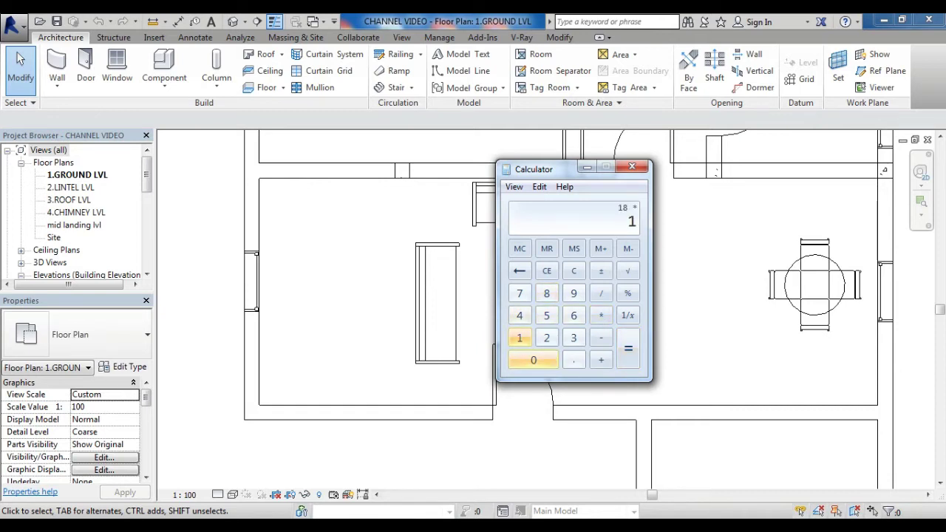
{"action": "left_click", "coordinate": [534, 360]}
{"action": "left_click", "coordinate": [629, 348]}
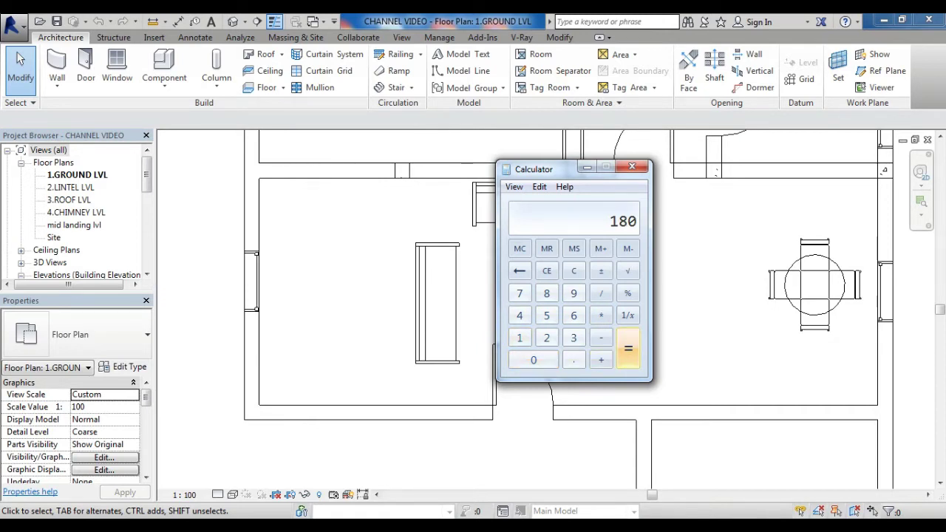
{"action": "left_click", "coordinate": [601, 294]}
{"action": "left_click", "coordinate": [519, 337]}
{"action": "left_click", "coordinate": [547, 338]}
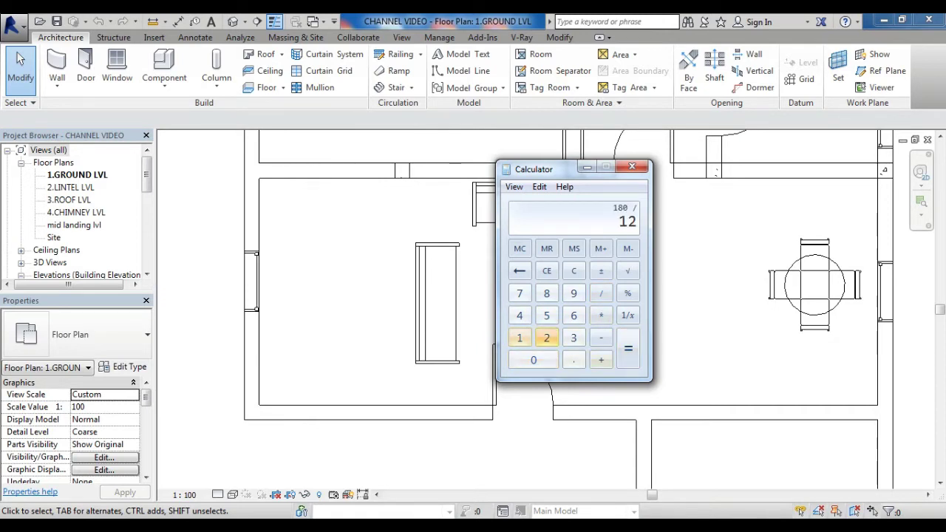
{"action": "left_click", "coordinate": [629, 348]}
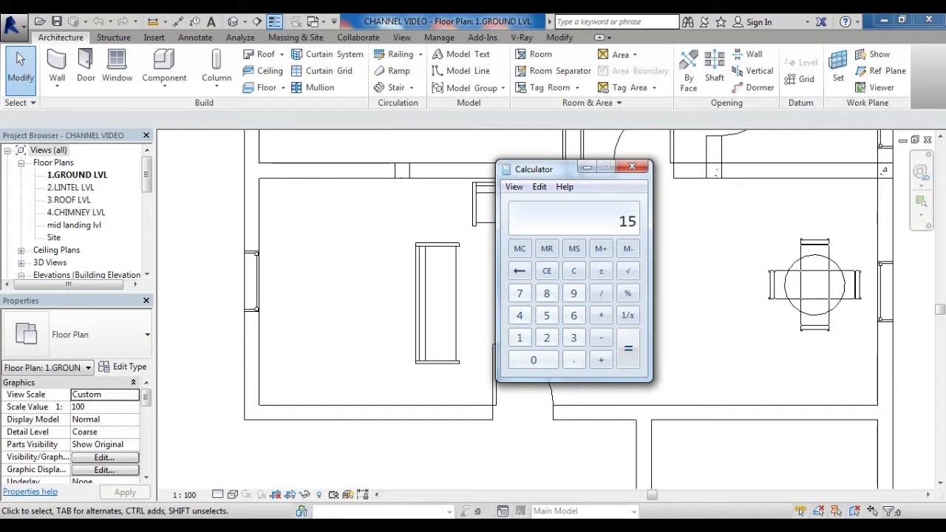
Step: Move the Calculator window to the right side of the drawing area, off the central room
{"action": "left_click_drag", "start_coordinate": [547, 168], "coordinate": [738, 158]}
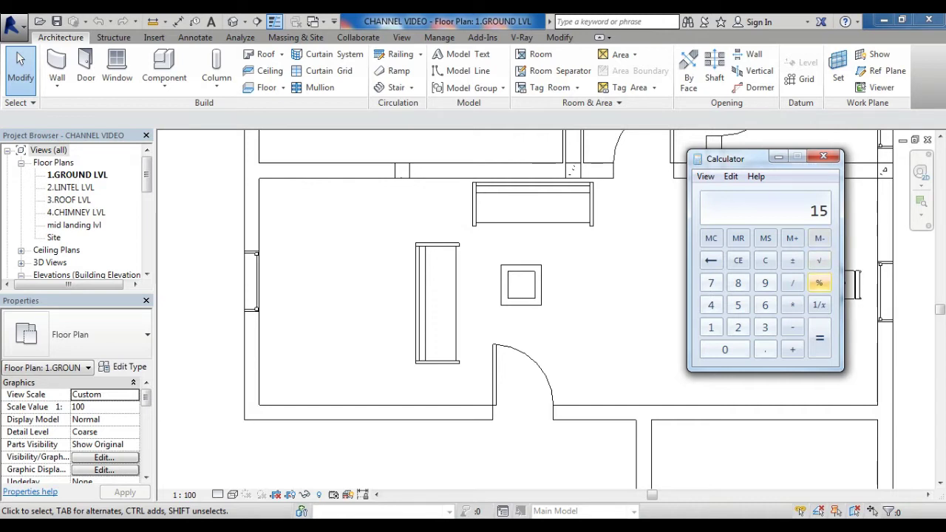
Step: Compute 200 / 12 in Calculator, giving 16.66666666666667
{"action": "type", "text": "20"}
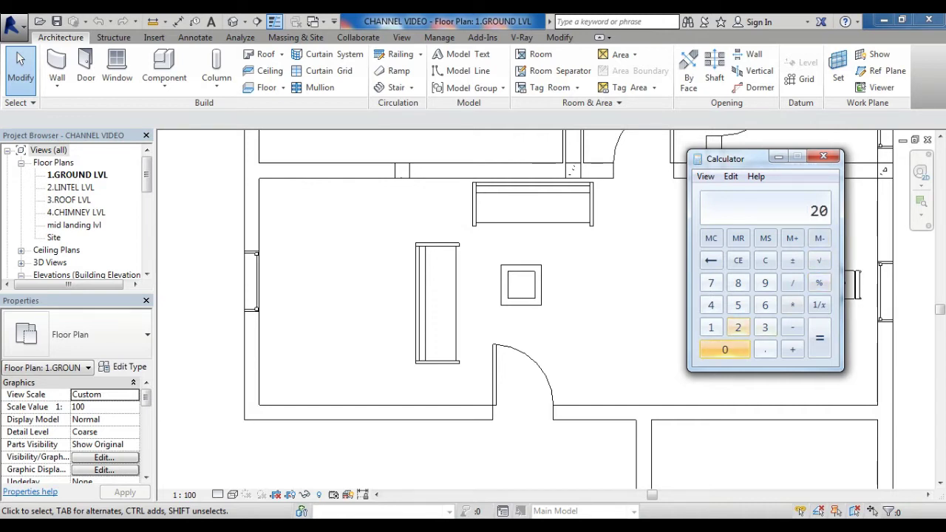
{"action": "type", "text": "0 / 1"}
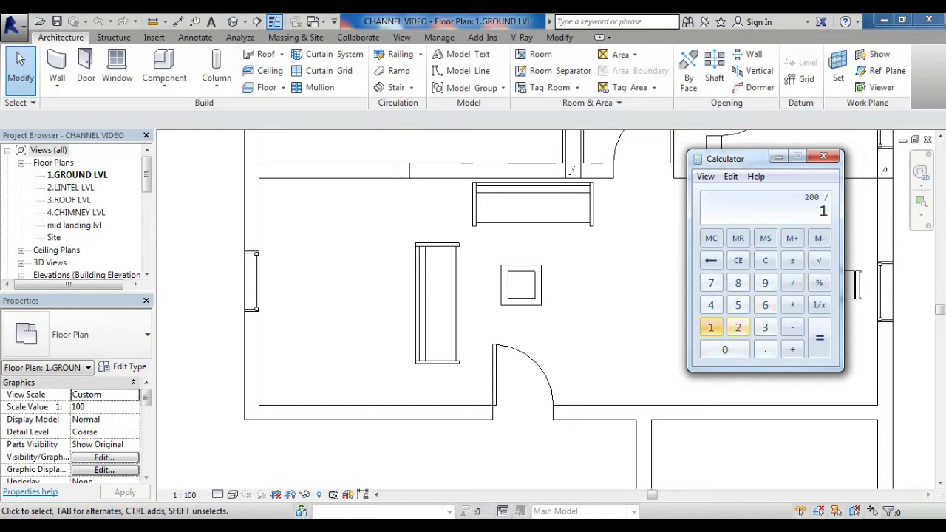
{"action": "type", "text": "2"}
{"action": "key", "text": "Return"}
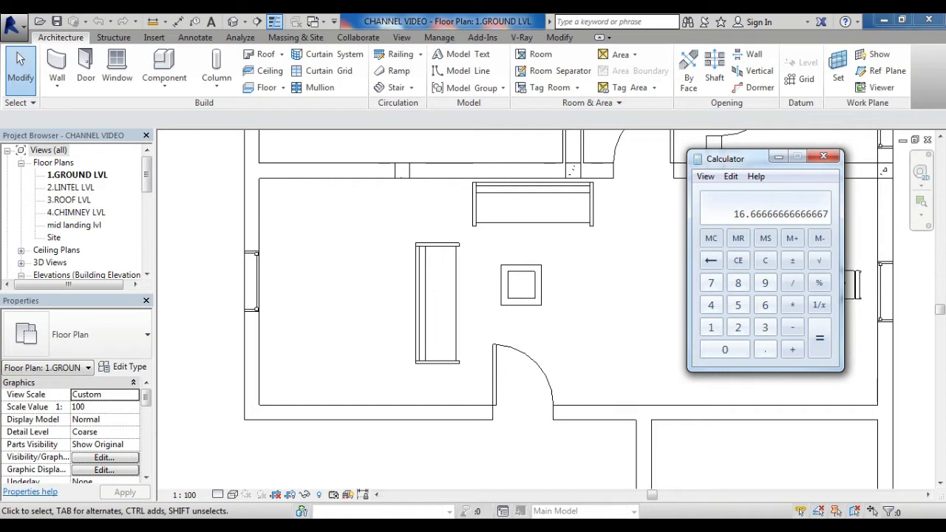
Step: Multiply 18 by 10 on the calculator keypad to get 180
{"action": "left_click", "coordinate": [711, 328]}
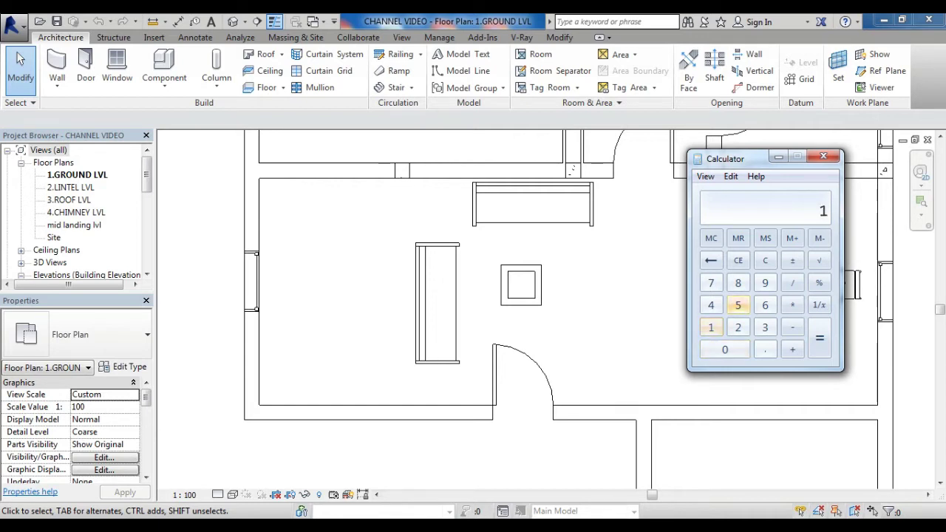
{"action": "left_click", "coordinate": [738, 283]}
{"action": "left_click", "coordinate": [792, 306]}
{"action": "left_click", "coordinate": [711, 328]}
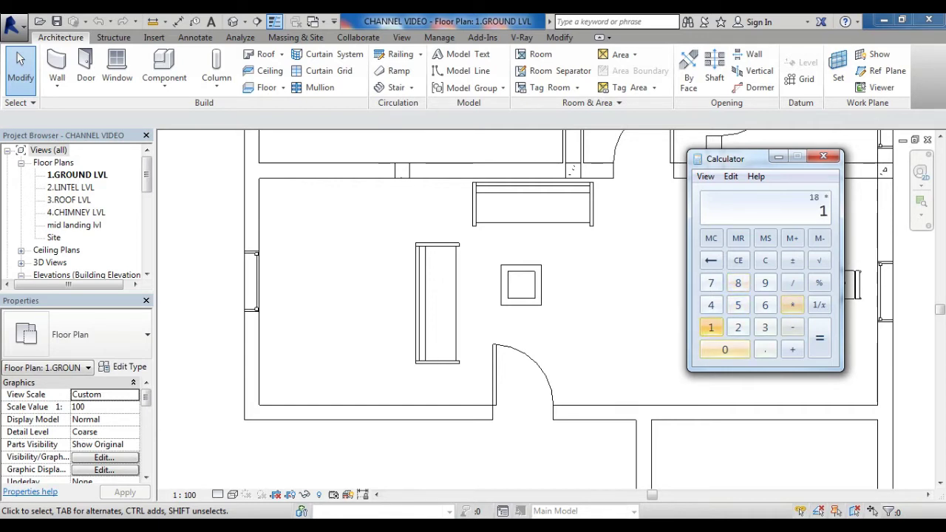
{"action": "left_click", "coordinate": [725, 350]}
{"action": "left_click", "coordinate": [820, 338]}
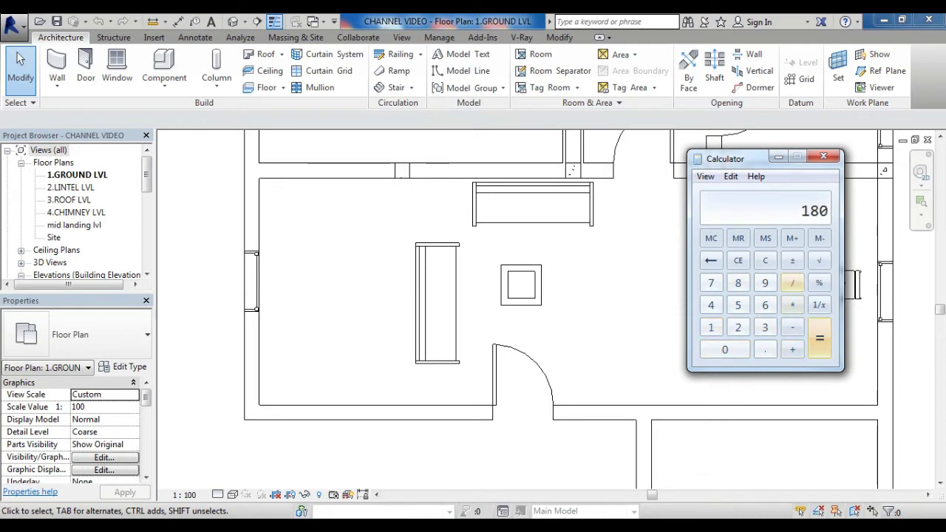
Step: Divide 180 by 12 to get 15, then close the Calculator
{"action": "left_click", "coordinate": [793, 283]}
{"action": "left_click", "coordinate": [711, 327]}
{"action": "left_click", "coordinate": [738, 328]}
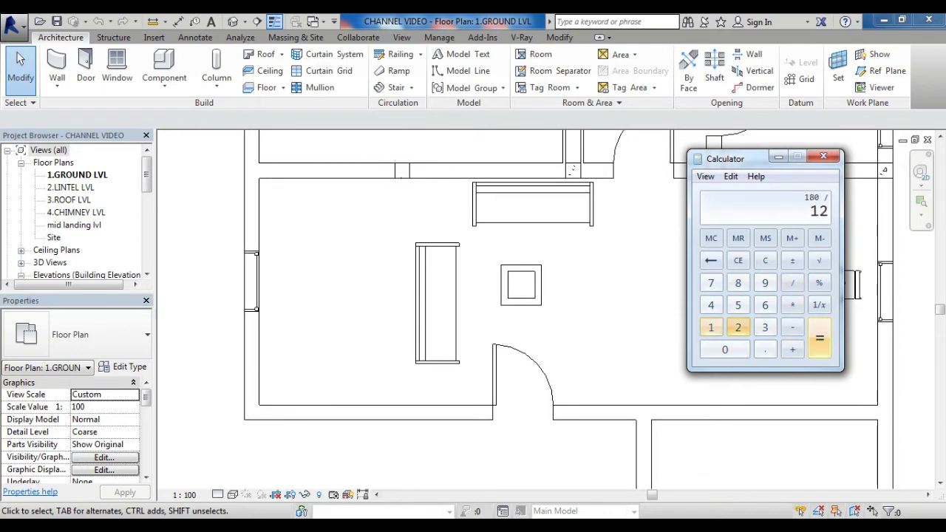
{"action": "left_click", "coordinate": [820, 338]}
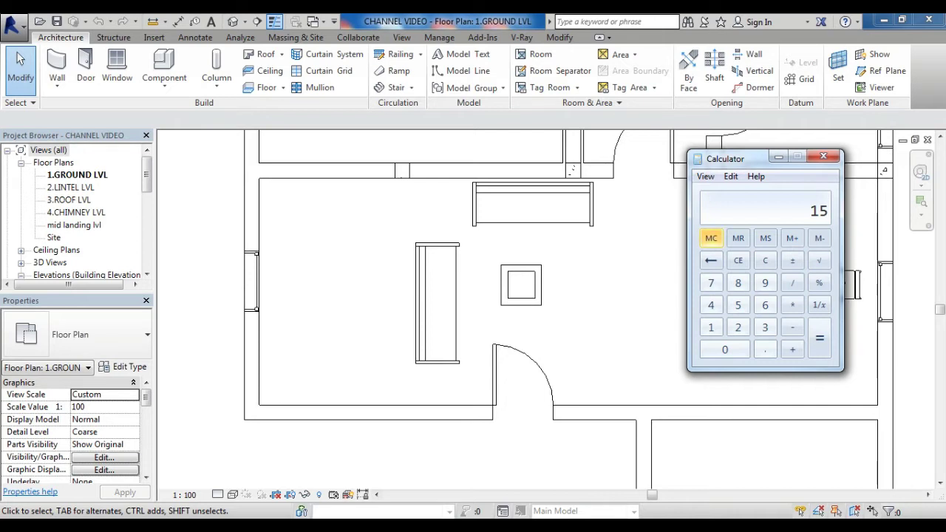
{"action": "left_click", "coordinate": [823, 156]}
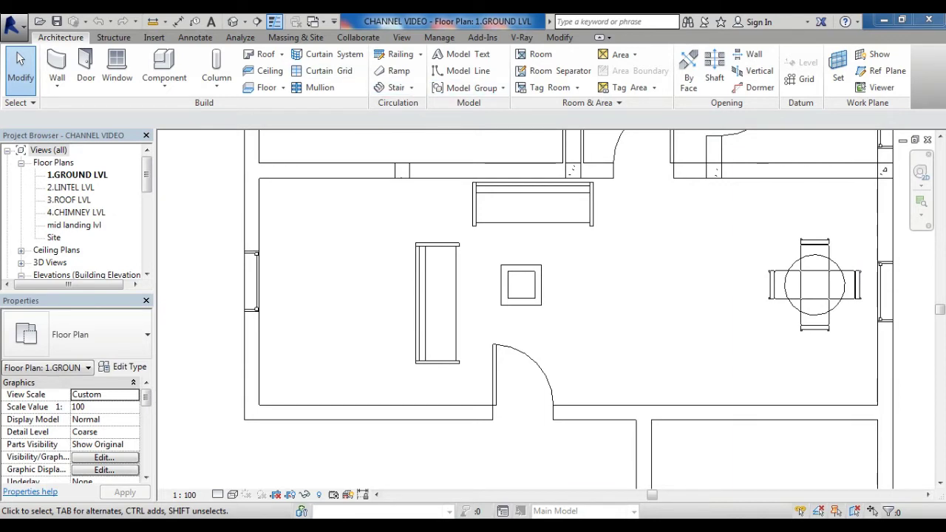
{"action": "left_click", "coordinate": [392, 87]}
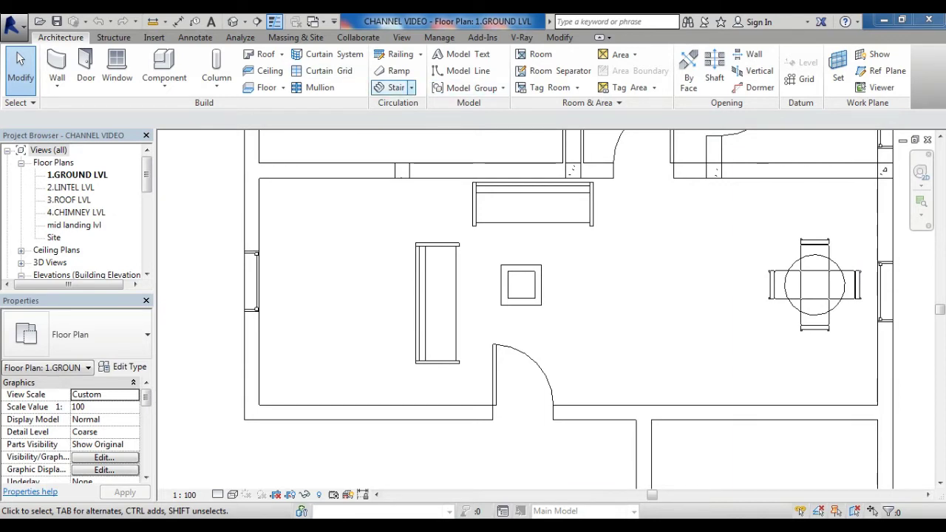
{"action": "left_click", "coordinate": [412, 87]}
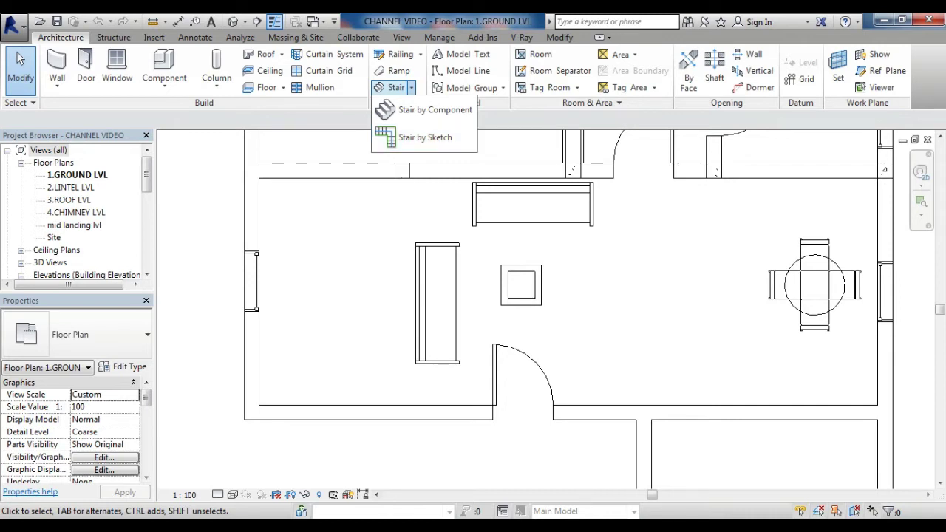
{"action": "key", "text": "Escape"}
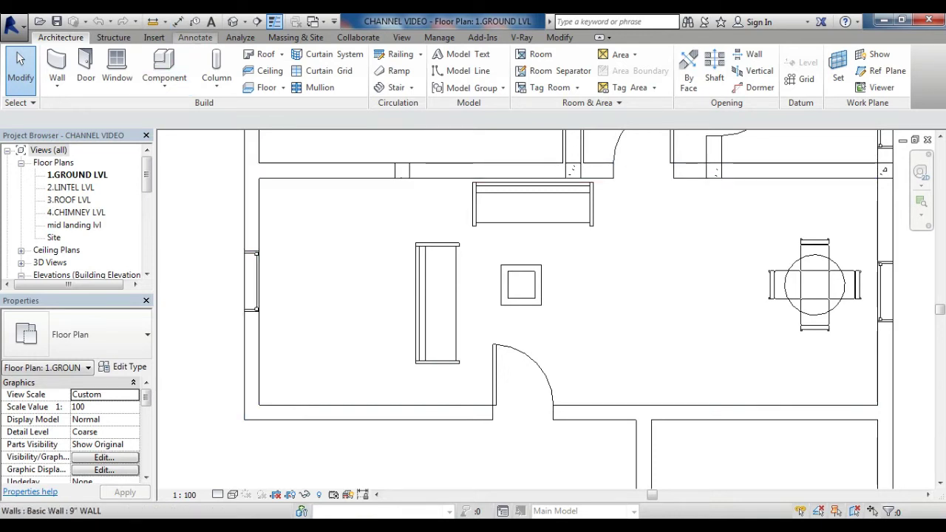
Step: Start an aligned dimension, picking the top wall as the first reference
{"action": "left_click", "coordinate": [195, 37]}
{"action": "left_click", "coordinate": [58, 65]}
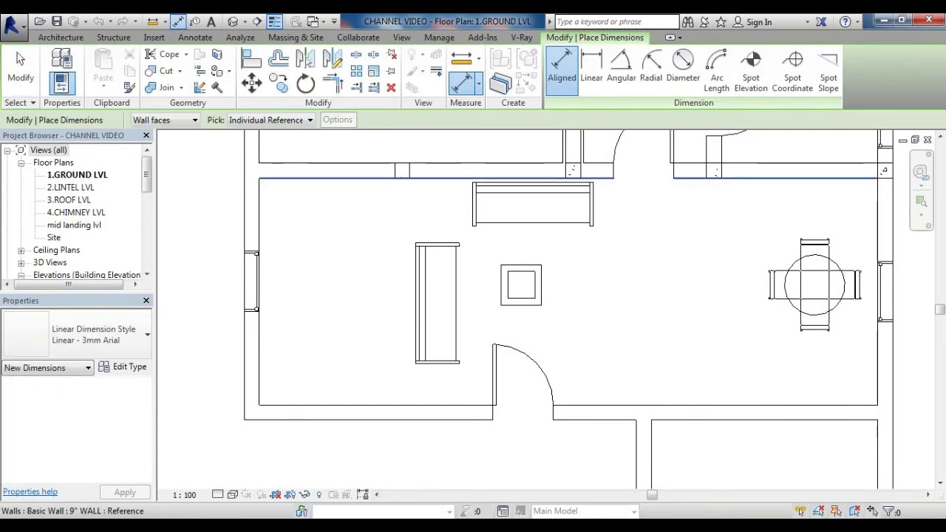
{"action": "left_click", "coordinate": [306, 179]}
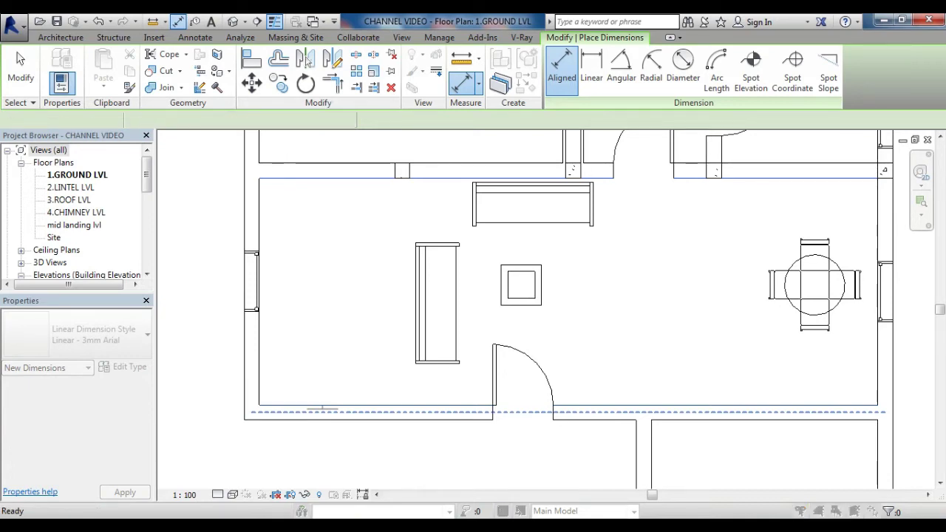
Step: In Visibility/Graphics, turn on the Dimensions annotation category and accept
{"action": "key", "text": "v"}
{"action": "key", "text": "g"}
{"action": "left_click", "coordinate": [291, 99]}
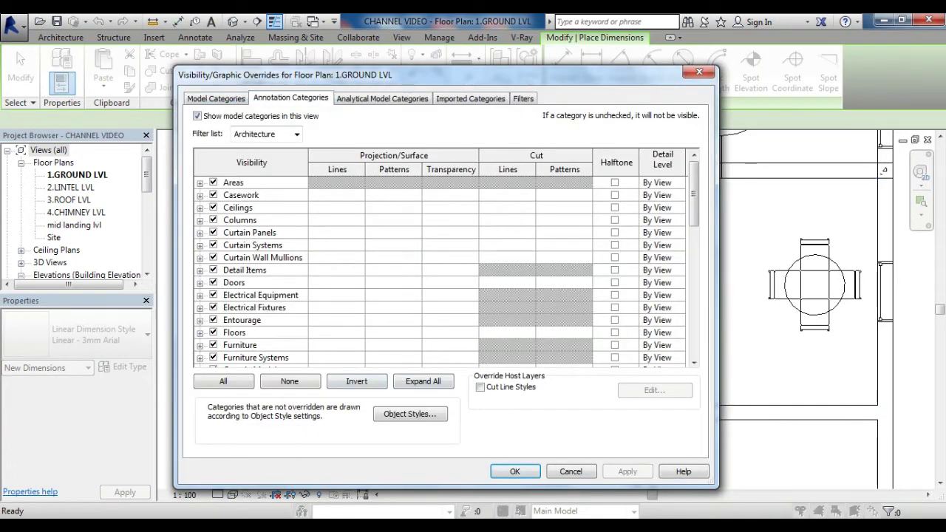
{"action": "left_click", "coordinate": [247, 257]}
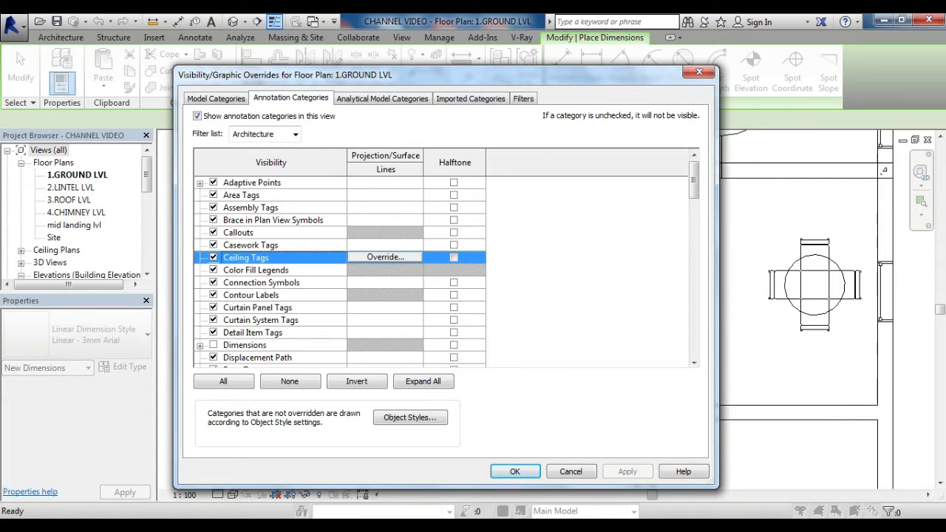
{"action": "left_click", "coordinate": [212, 345]}
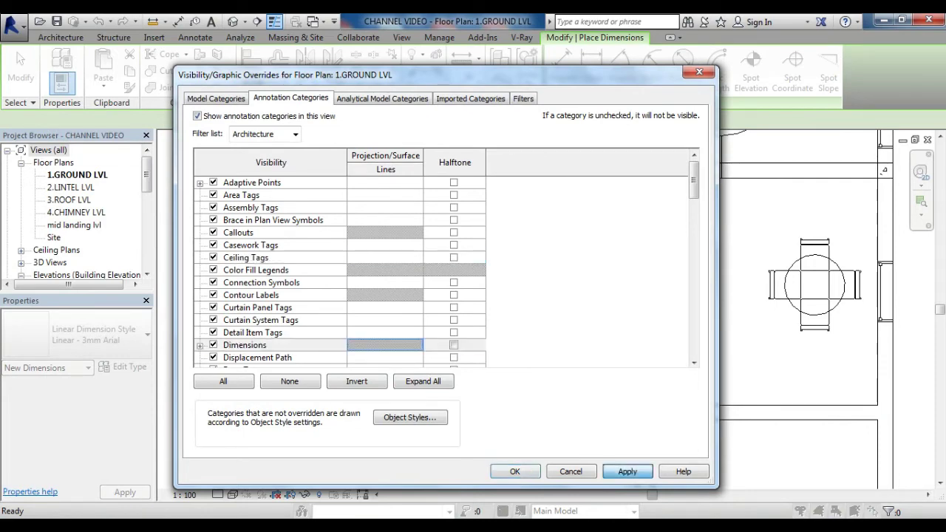
{"action": "key", "text": "Return"}
Step: Cancel the dimension placement and pan the plan, leaving only walls, furniture and the door
{"action": "key", "text": "Escape"}
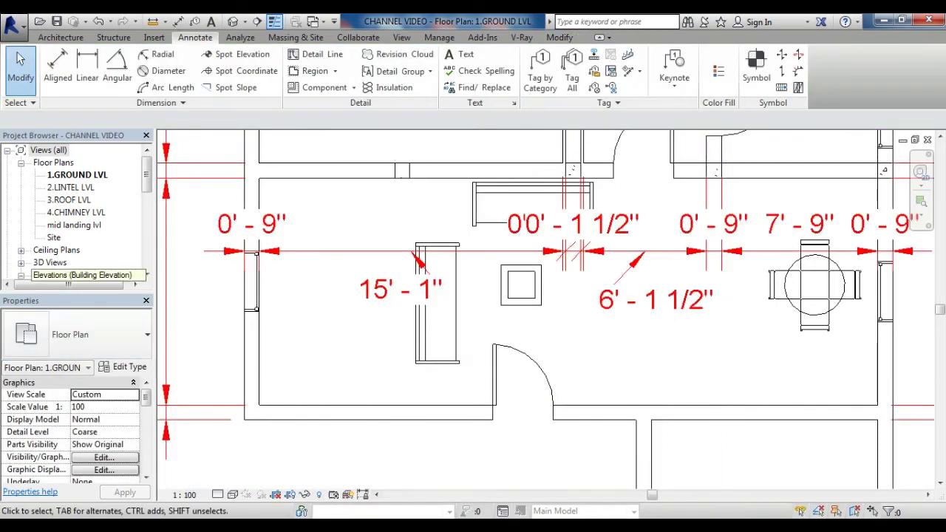
{"action": "middle_click_drag", "start_coordinate": [423, 266], "coordinate": [630, 242]}
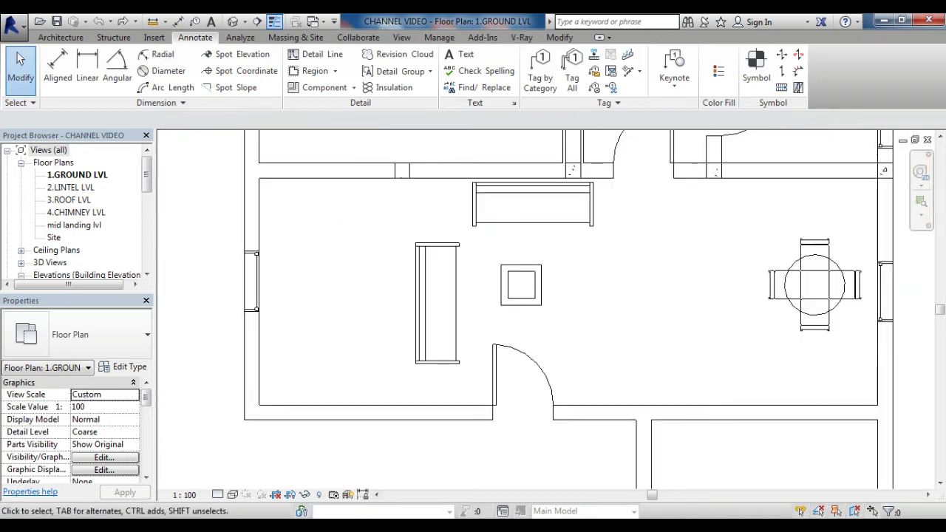
Step: Start a sketched stair from the Architecture tab (180mm max riser, 275mm tread)
{"action": "left_click", "coordinate": [61, 37]}
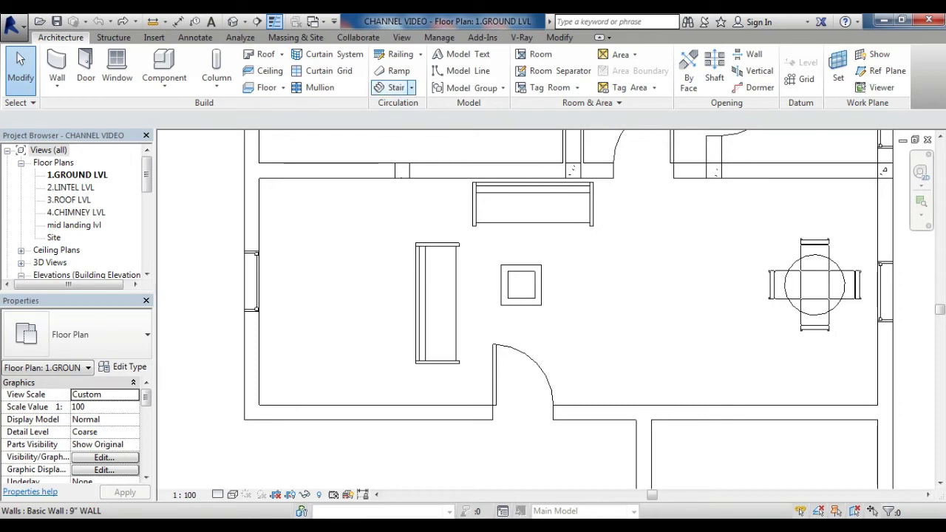
{"action": "left_click", "coordinate": [411, 87]}
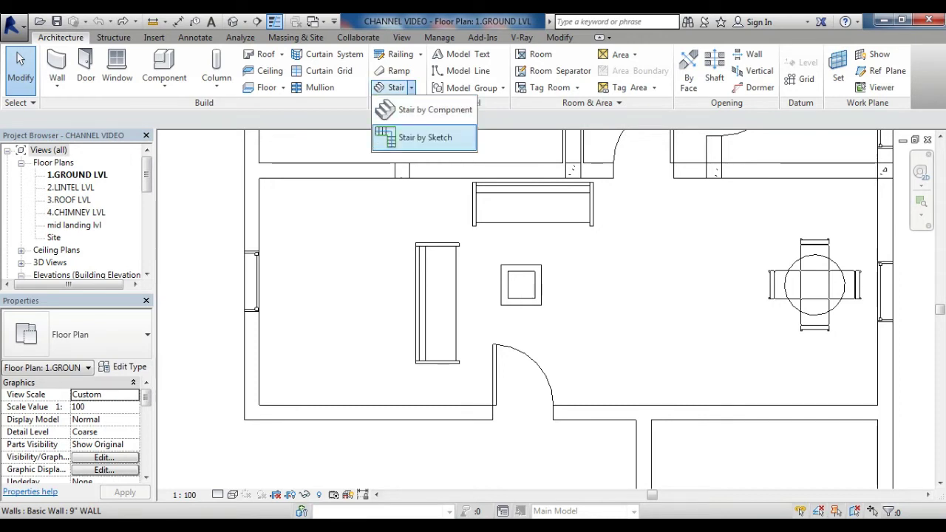
{"action": "key", "text": "Escape"}
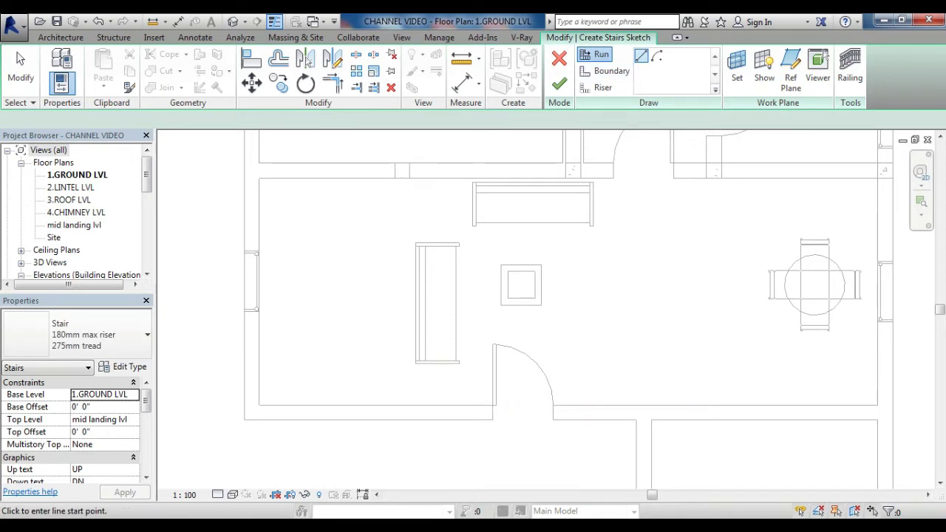
Step: Set the stair's Top Level to 3.ROOF LVL and place the run's start point in open space
{"action": "middle_click_drag", "start_coordinate": [296, 281], "coordinate": [804, 259]}
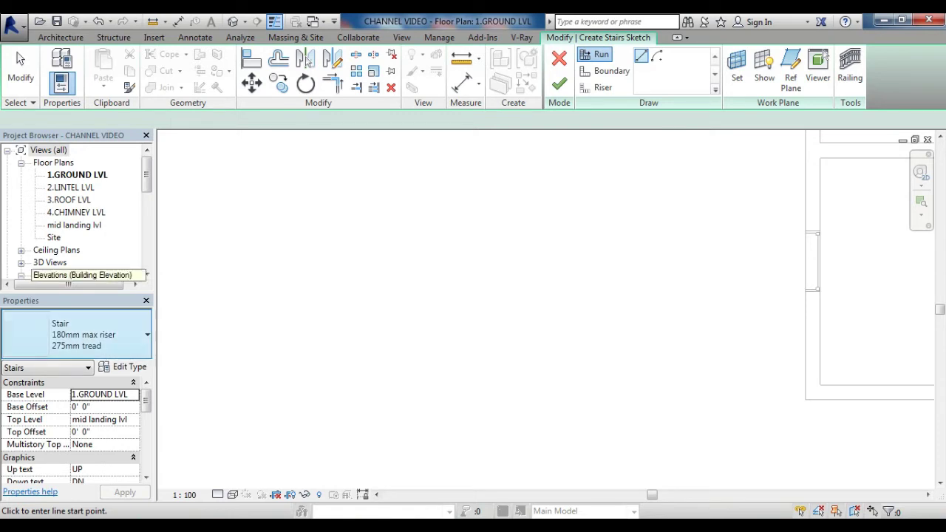
{"action": "left_click", "coordinate": [104, 419]}
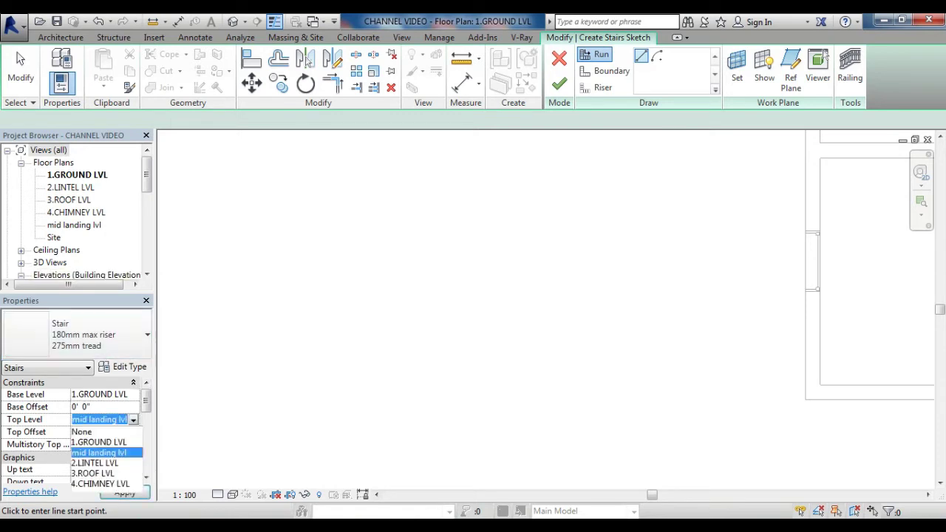
{"action": "left_click", "coordinate": [93, 474]}
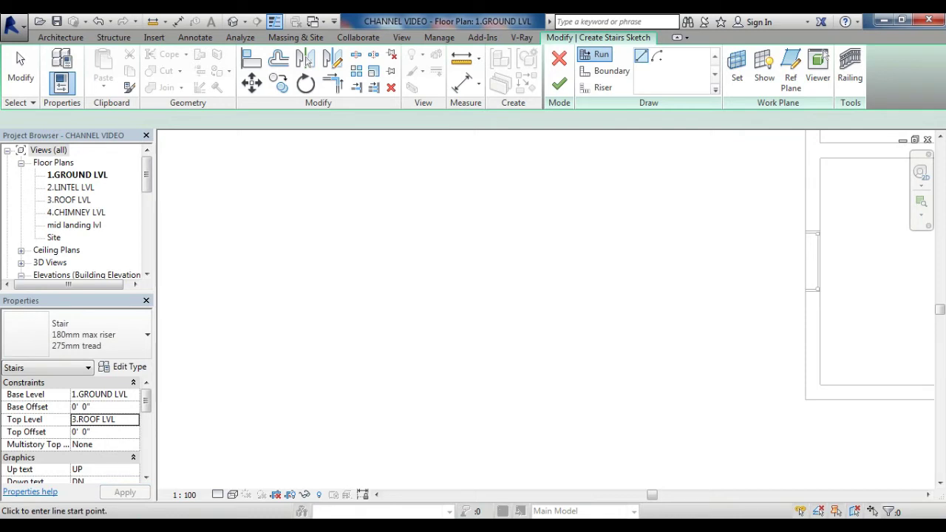
{"action": "left_click", "coordinate": [503, 334]}
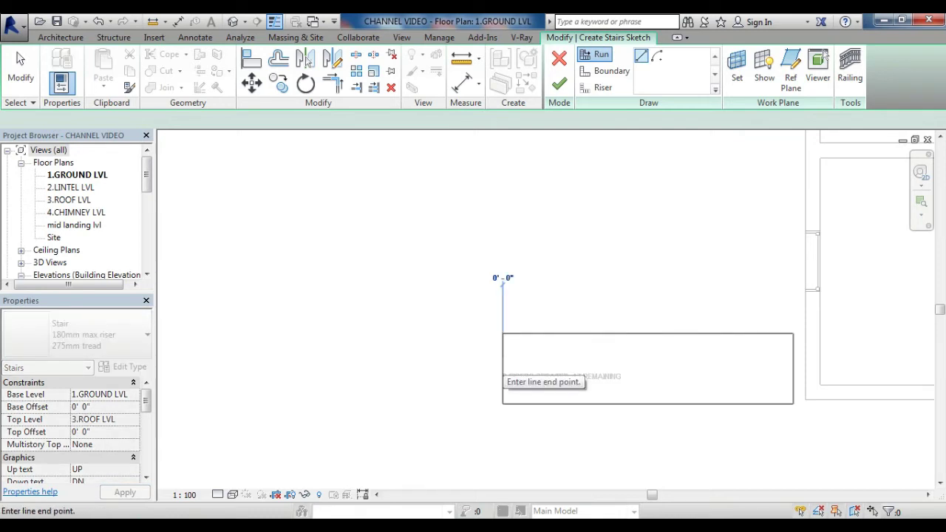
Step: Extend the stair run preview to about 12' 7", showing 15 risers created and 2 remaining
{"action": "scroll", "coordinate": [503, 368], "scroll_direction": "up", "scroll_amount": 1}
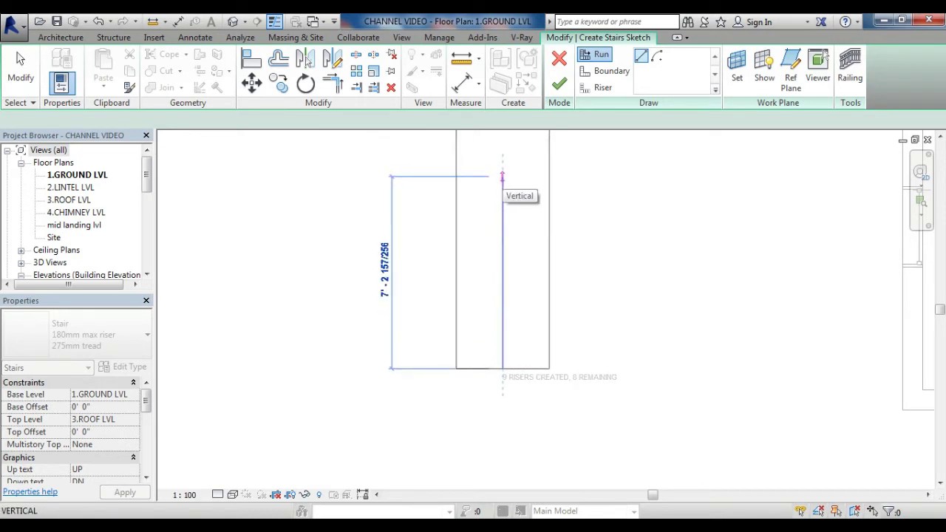
{"action": "scroll", "coordinate": [503, 178], "scroll_direction": "down", "scroll_amount": 2}
{"action": "middle_click_drag", "start_coordinate": [502, 177], "coordinate": [502, 278]}
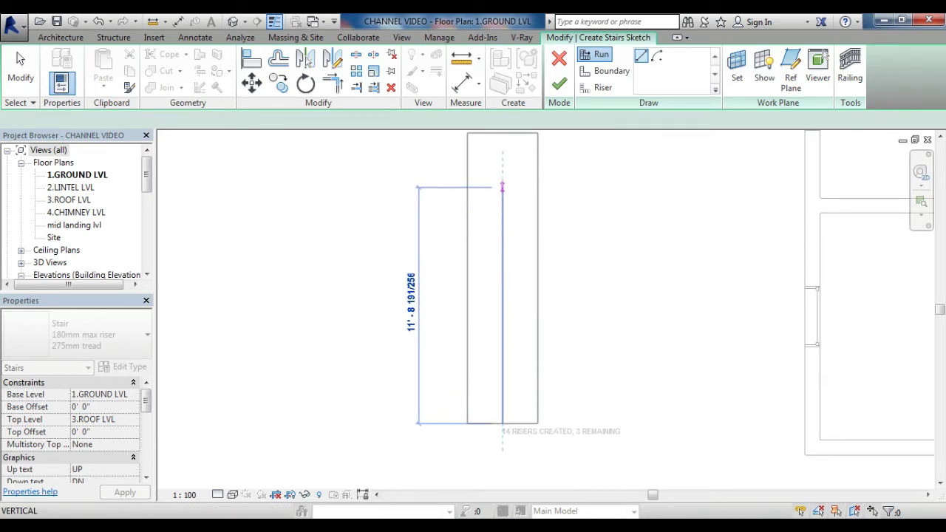
{"action": "middle_click_drag", "start_coordinate": [503, 170], "coordinate": [500, 235]}
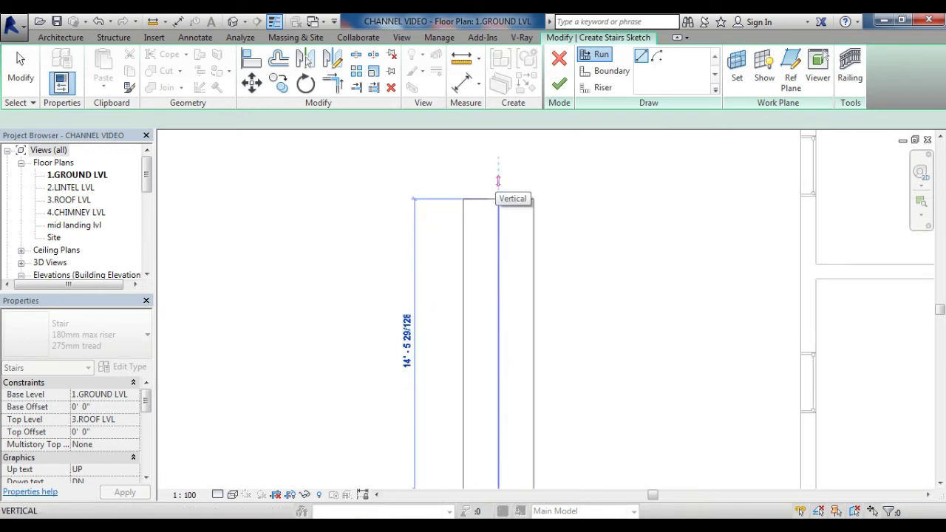
{"action": "scroll", "coordinate": [498, 181], "scroll_direction": "down", "scroll_amount": 1}
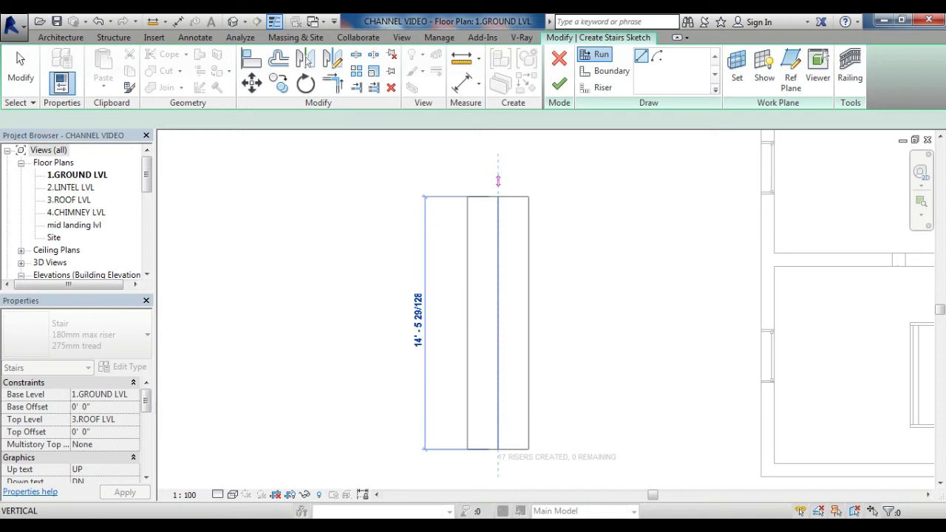
{"action": "scroll", "coordinate": [698, 366], "scroll_direction": "up", "scroll_amount": 1}
Step: End the stair run at 17 risers with 0 remaining, then exit the Run tool
{"action": "middle_click_drag", "start_coordinate": [698, 366], "coordinate": [696, 350]}
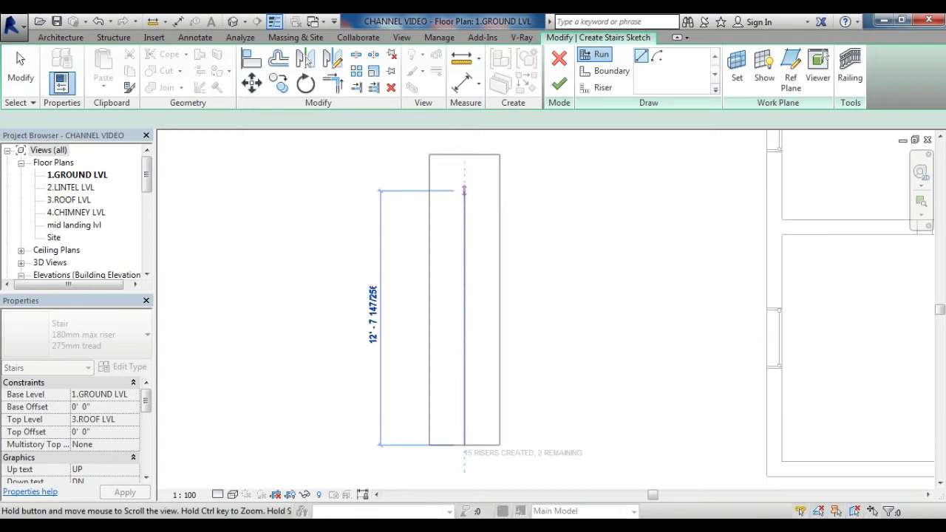
{"action": "middle_click_drag", "start_coordinate": [465, 190], "coordinate": [467, 255]}
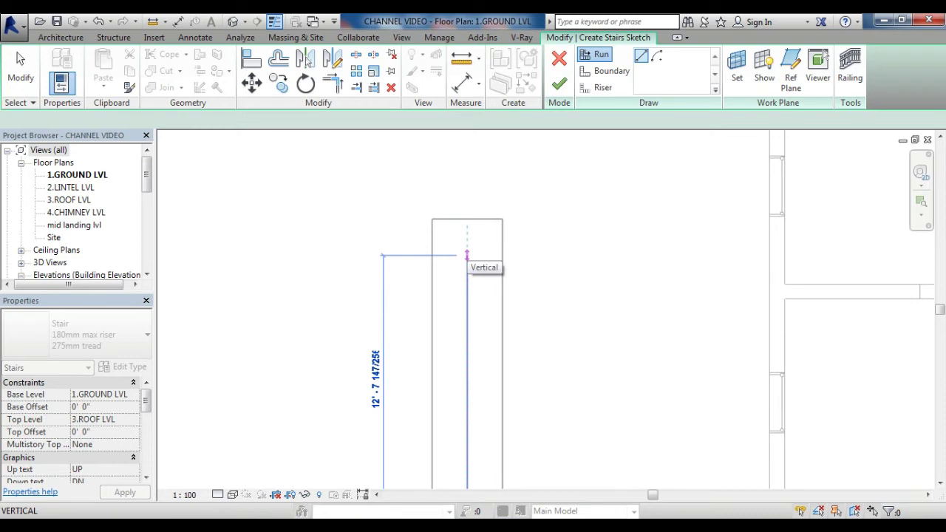
{"action": "left_click", "coordinate": [468, 219]}
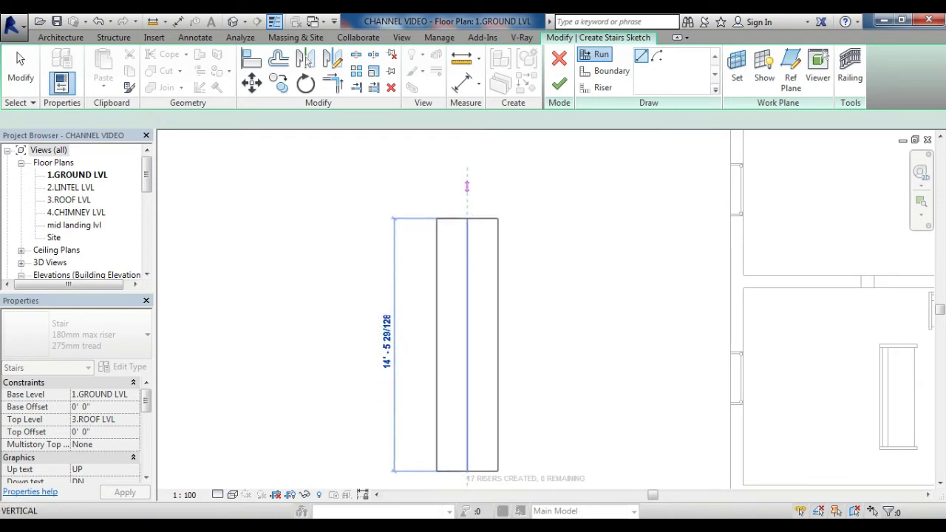
{"action": "left_click", "coordinate": [467, 187]}
{"action": "key", "text": "Escape"}
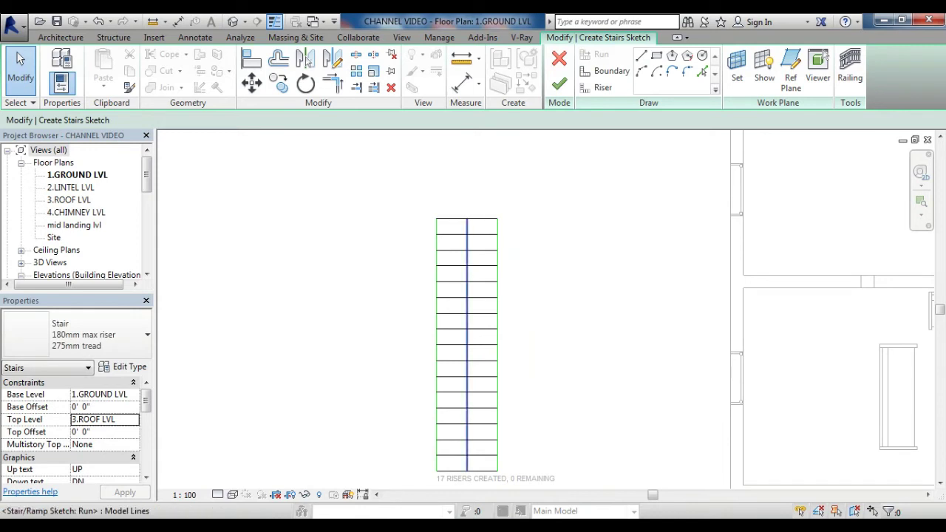
{"action": "scroll", "coordinate": [467, 231], "scroll_direction": "up", "scroll_amount": 1}
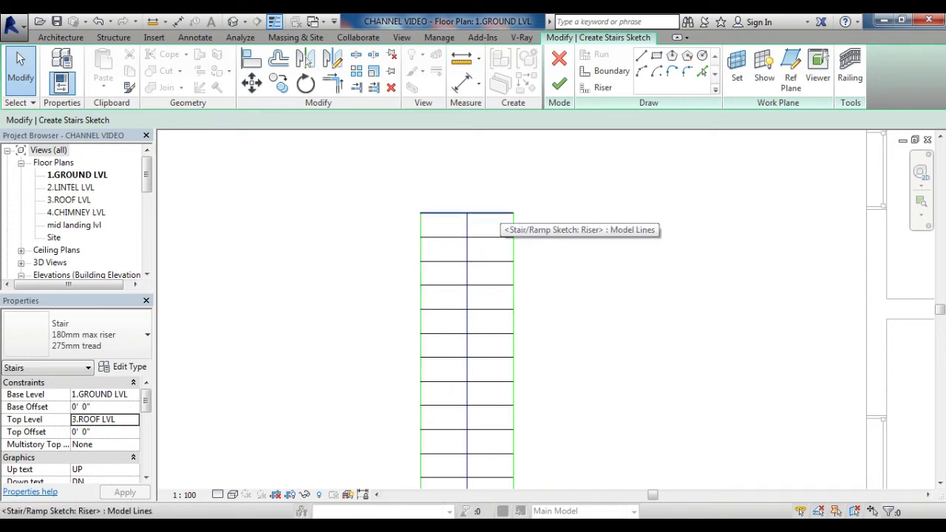
{"action": "scroll", "coordinate": [470, 310], "scroll_direction": "down", "scroll_amount": 2}
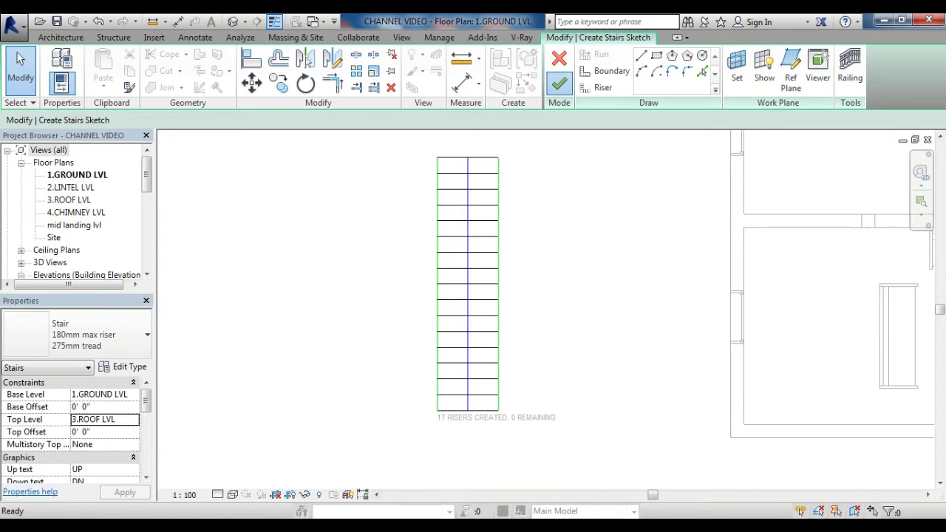
{"action": "left_click", "coordinate": [559, 83]}
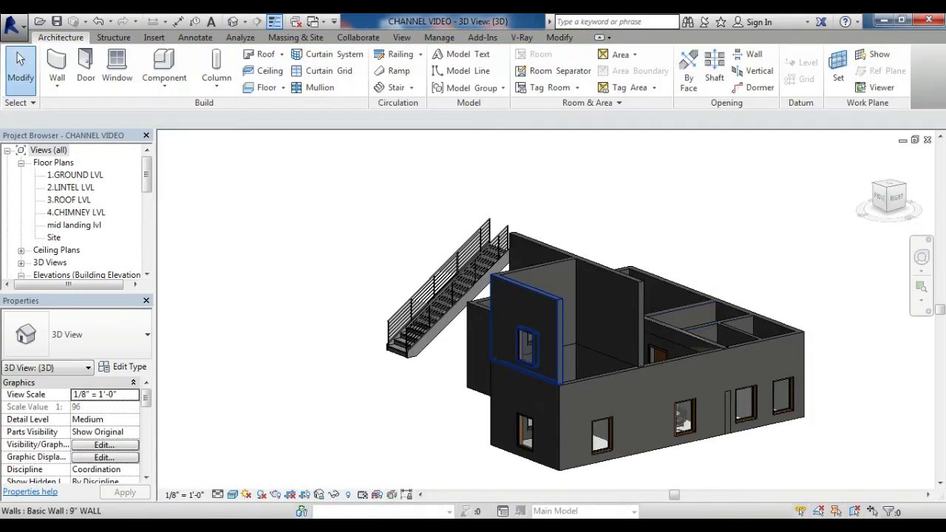
{"action": "scroll", "coordinate": [407, 328], "scroll_direction": "up", "scroll_amount": 3}
{"action": "scroll", "coordinate": [407, 328], "scroll_direction": "up", "scroll_amount": 2}
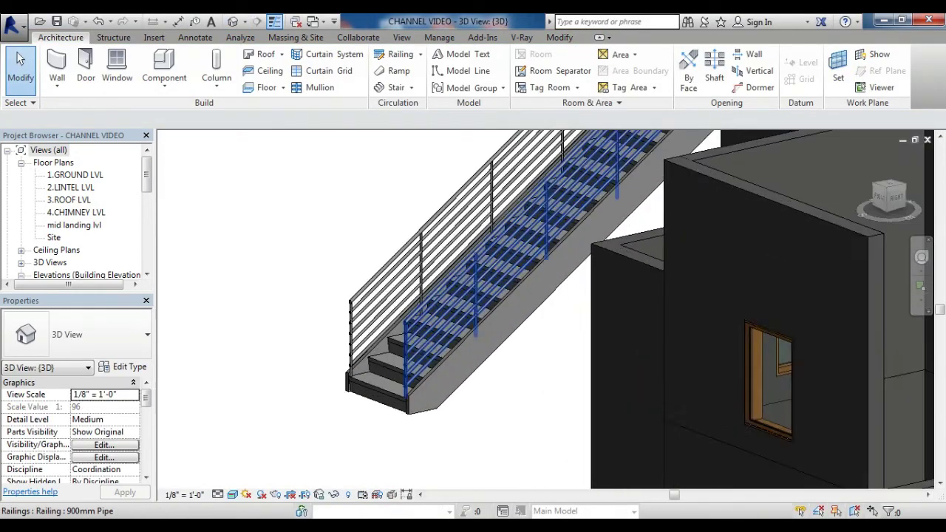
{"action": "scroll", "coordinate": [406, 336], "scroll_direction": "up", "scroll_amount": 2}
{"action": "middle_click_drag", "start_coordinate": [405, 339], "coordinate": [310, 347], "text": "shift"}
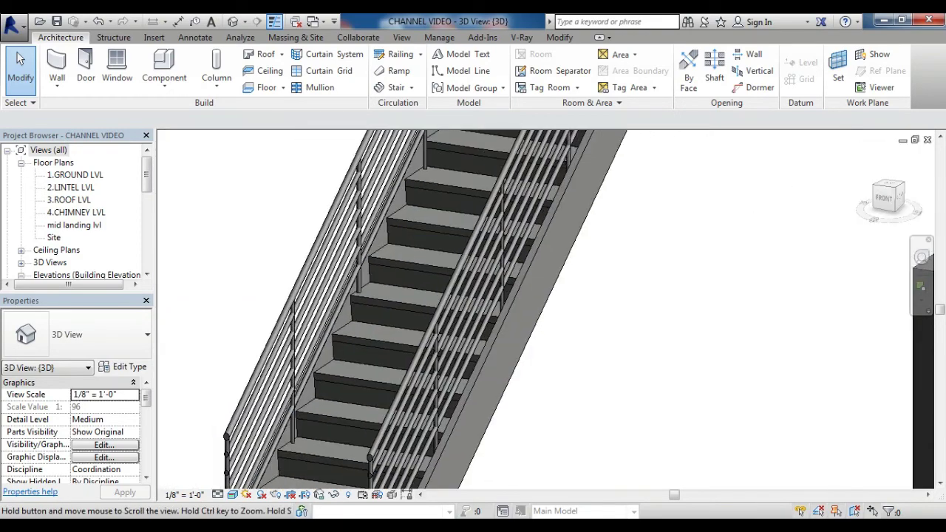
{"action": "middle_click_drag", "start_coordinate": [369, 332], "coordinate": [517, 318]}
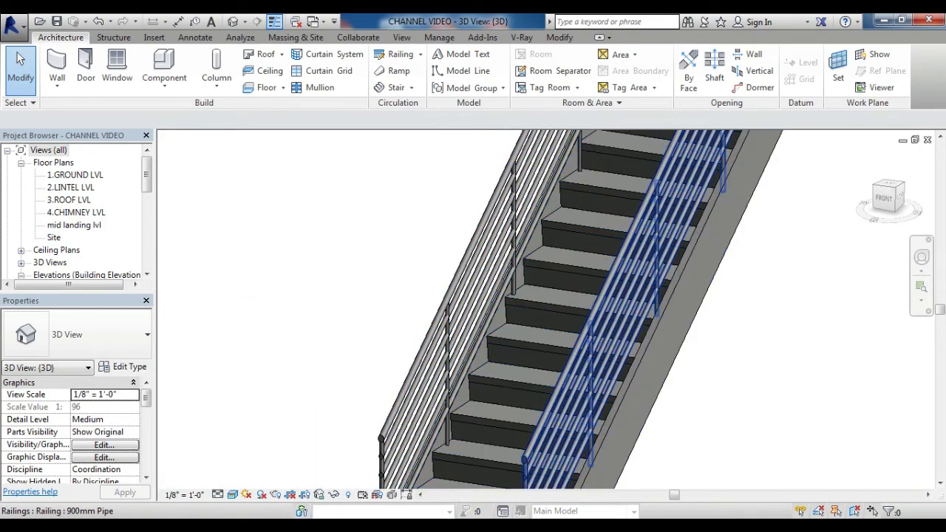
{"action": "mouse_move", "coordinate": [606, 310]}
{"action": "middle_mouse_down"}
{"action": "mouse_move", "coordinate": [820, 284]}
{"action": "mouse_move", "coordinate": [555, 289]}
{"action": "mouse_move", "coordinate": [550, 269]}
{"action": "mouse_move", "coordinate": [618, 303]}
{"action": "mouse_move", "coordinate": [607, 325]}
{"action": "mouse_move", "coordinate": [577, 344]}
{"action": "mouse_move", "coordinate": [491, 377]}
{"action": "mouse_move", "coordinate": [481, 391]}
{"action": "mouse_move", "coordinate": [484, 414]}
{"action": "mouse_move", "coordinate": [578, 324]}
{"action": "mouse_move", "coordinate": [559, 355]}
{"action": "middle_mouse_up"}
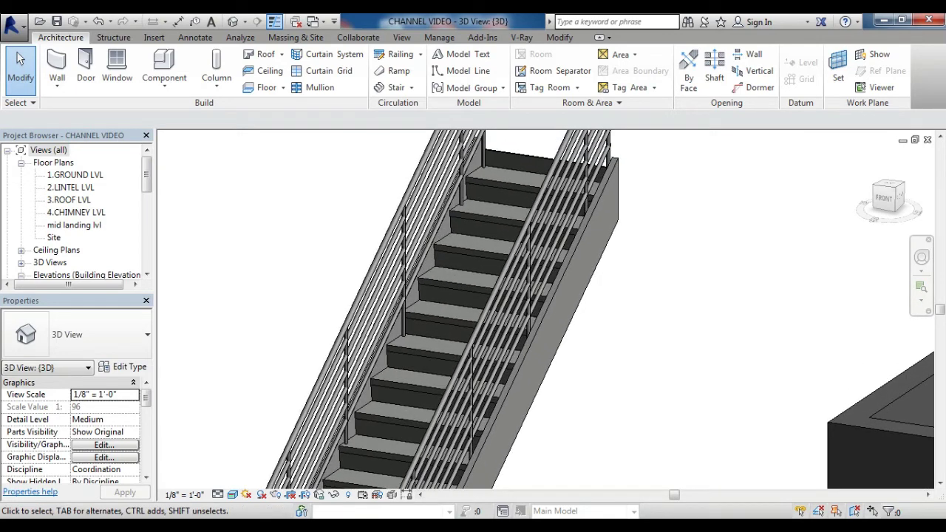
{"action": "scroll", "coordinate": [326, 388], "scroll_direction": "down", "scroll_amount": 1}
{"action": "middle_click_drag", "start_coordinate": [325, 388], "coordinate": [348, 362]}
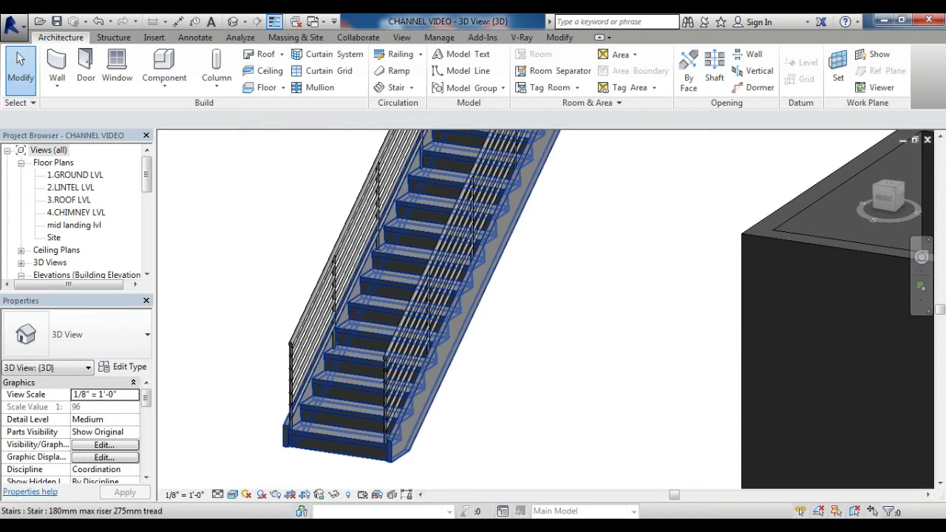
{"action": "middle_click_drag", "start_coordinate": [414, 295], "coordinate": [443, 281], "text": "shift"}
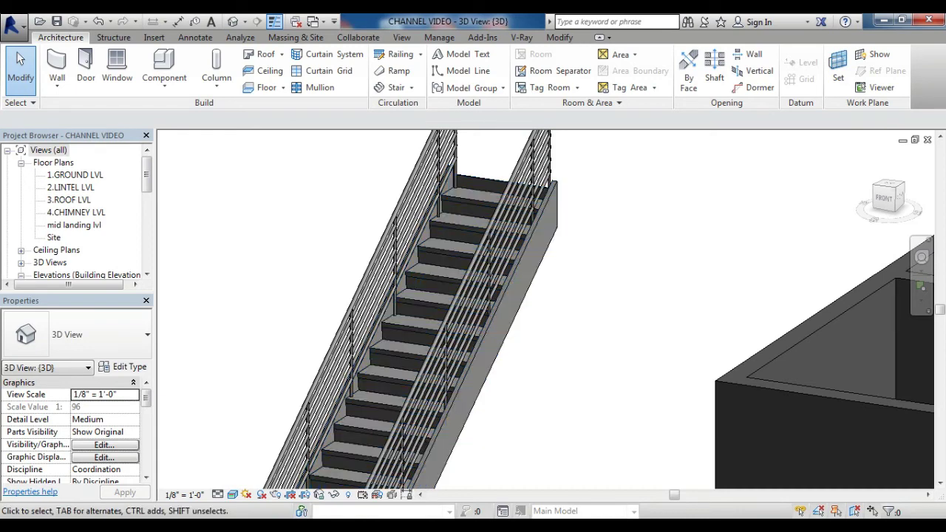
{"action": "middle_click_drag", "start_coordinate": [473, 310], "coordinate": [523, 152]}
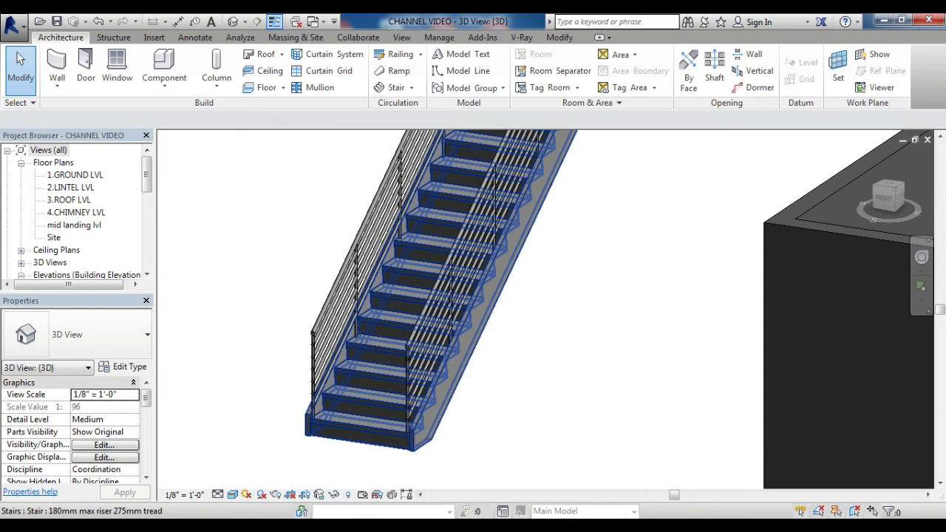
{"action": "scroll", "coordinate": [414, 296], "scroll_direction": "down", "scroll_amount": 3}
{"action": "middle_click_drag", "start_coordinate": [407, 377], "coordinate": [406, 494]}
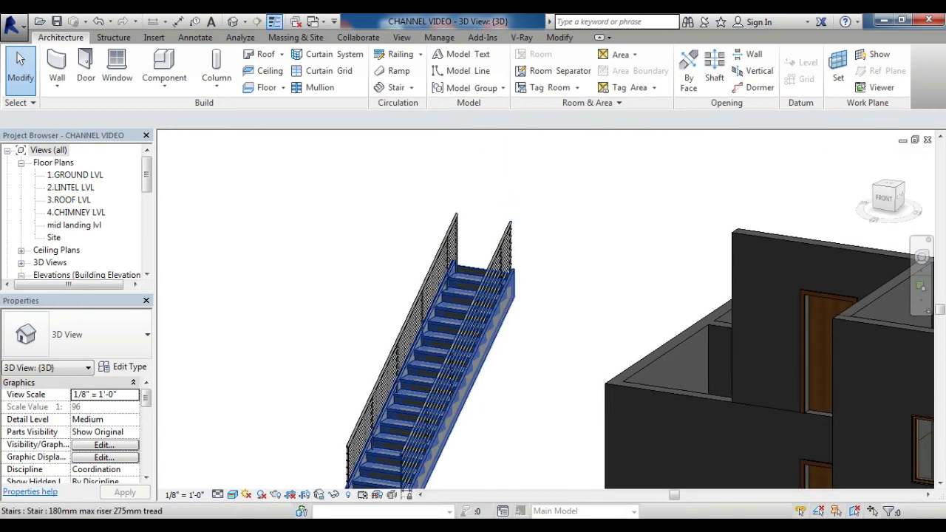
{"action": "middle_click_drag", "start_coordinate": [591, 333], "coordinate": [473, 310], "text": "shift"}
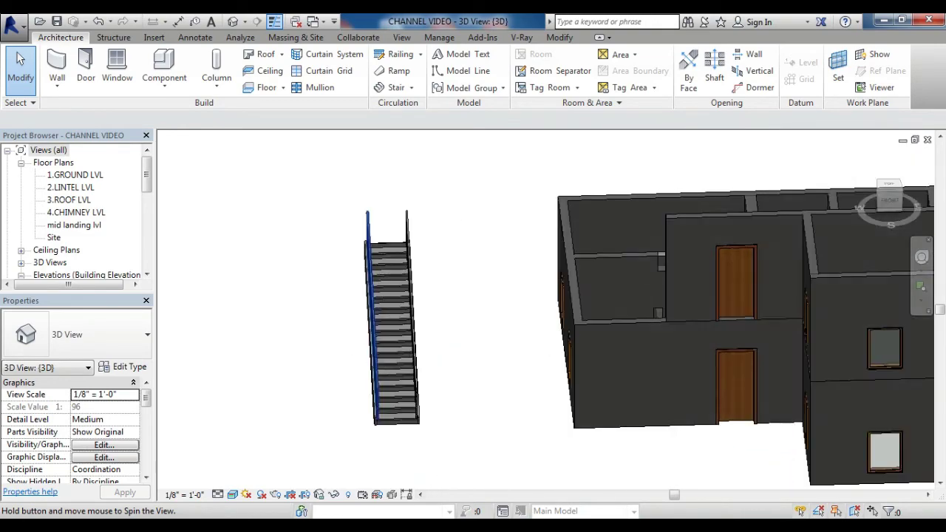
{"action": "mouse_move", "coordinate": [547, 311]}
{"action": "middle_mouse_down", "text": "shift"}
{"action": "mouse_move", "coordinate": [517, 288]}
{"action": "mouse_move", "coordinate": [547, 315]}
{"action": "mouse_move", "coordinate": [540, 340]}
{"action": "mouse_move", "coordinate": [532, 321]}
{"action": "mouse_move", "coordinate": [547, 296]}
{"action": "mouse_move", "coordinate": [510, 278]}
{"action": "mouse_move", "coordinate": [569, 310]}
{"action": "mouse_move", "coordinate": [533, 295]}
{"action": "middle_mouse_up", "text": "shift"}
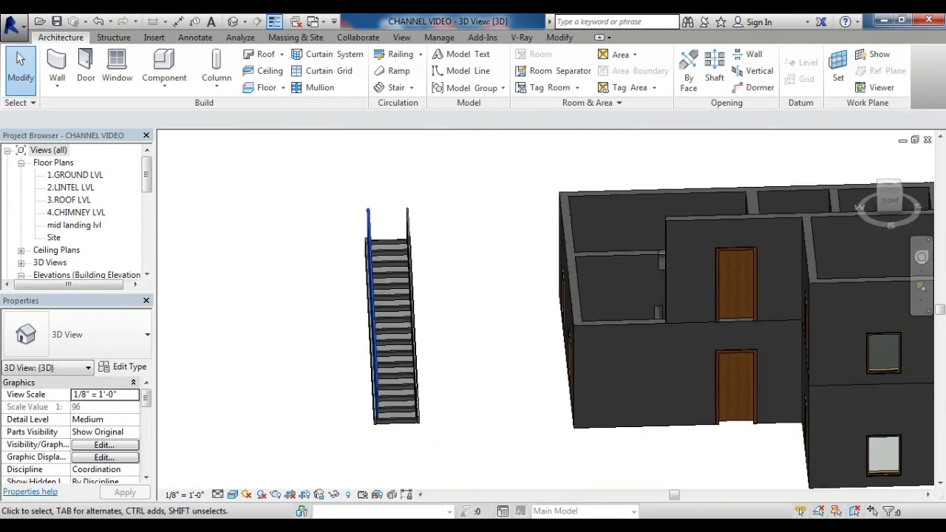
{"action": "scroll", "coordinate": [414, 311], "scroll_direction": "up", "scroll_amount": 2}
{"action": "scroll", "coordinate": [414, 310], "scroll_direction": "up", "scroll_amount": 2}
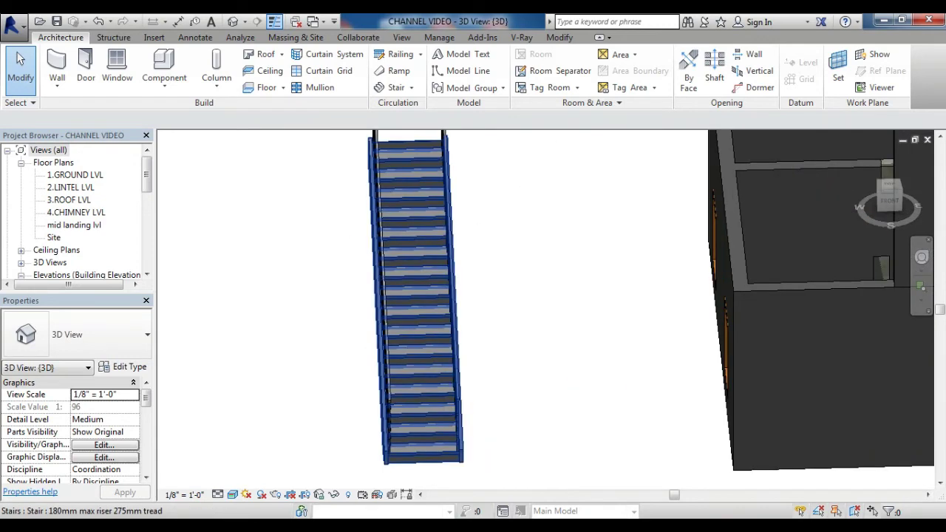
{"action": "left_click", "coordinate": [417, 373]}
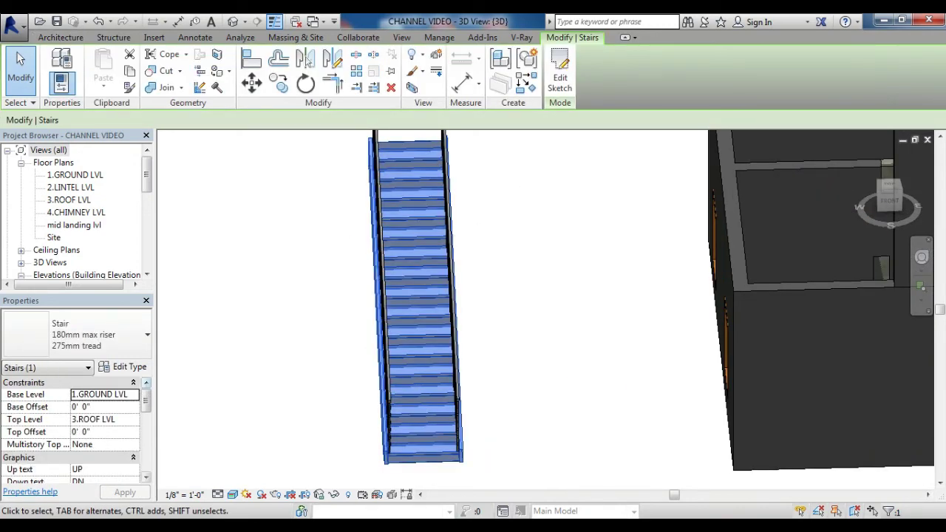
{"action": "left_click", "coordinate": [124, 367]}
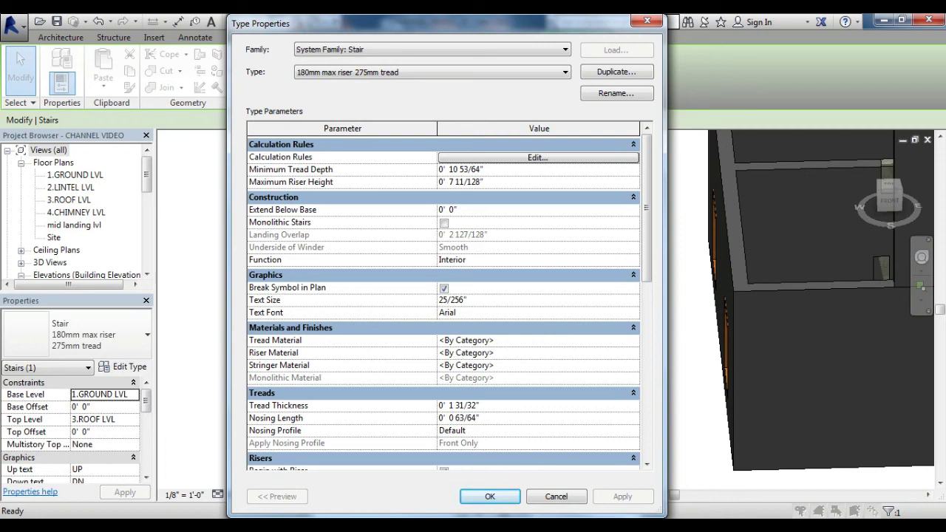
{"action": "left_click", "coordinate": [462, 182]}
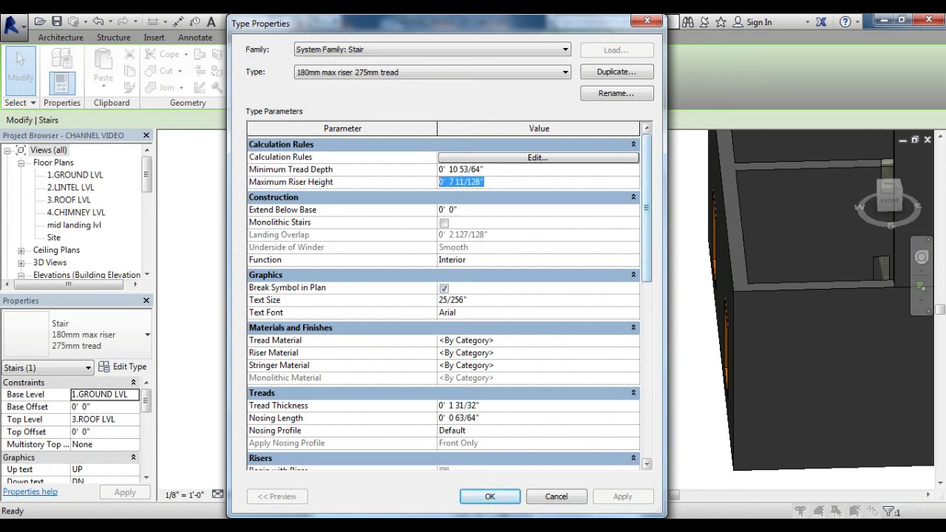
{"action": "left_click", "coordinate": [633, 197]}
{"action": "scroll", "coordinate": [443, 303], "scroll_direction": "down", "scroll_amount": 3}
{"action": "scroll", "coordinate": [444, 303], "scroll_direction": "up", "scroll_amount": 3}
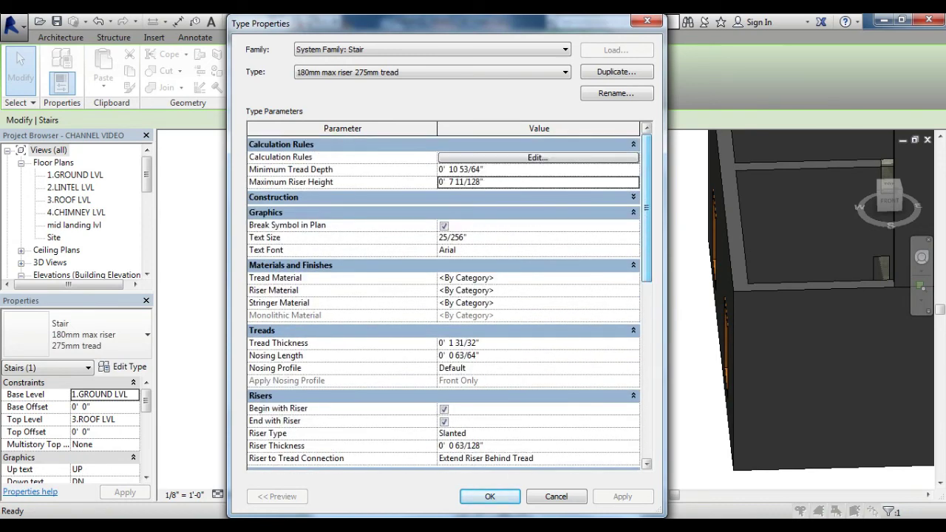
{"action": "left_click", "coordinate": [633, 196]}
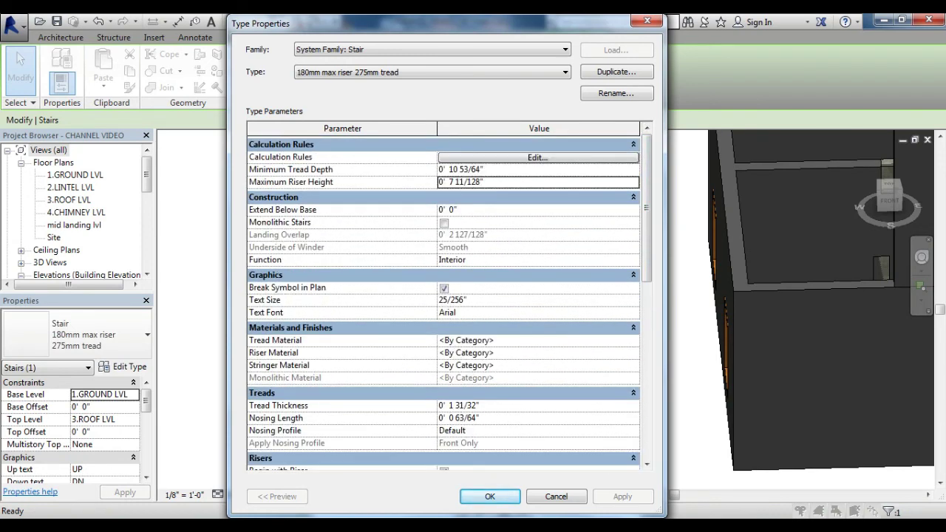
{"action": "scroll", "coordinate": [443, 303], "scroll_direction": "down", "scroll_amount": 4}
{"action": "scroll", "coordinate": [444, 303], "scroll_direction": "down", "scroll_amount": 1}
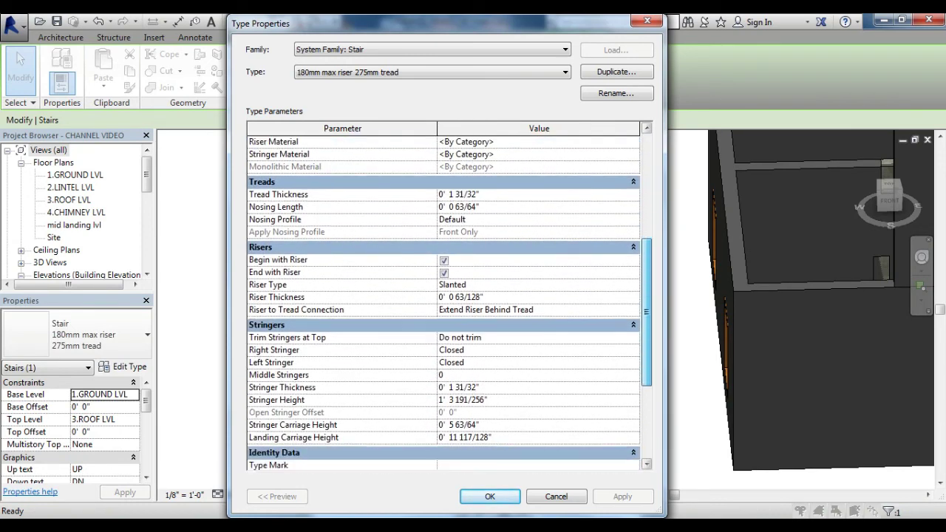
{"action": "left_click", "coordinate": [647, 20]}
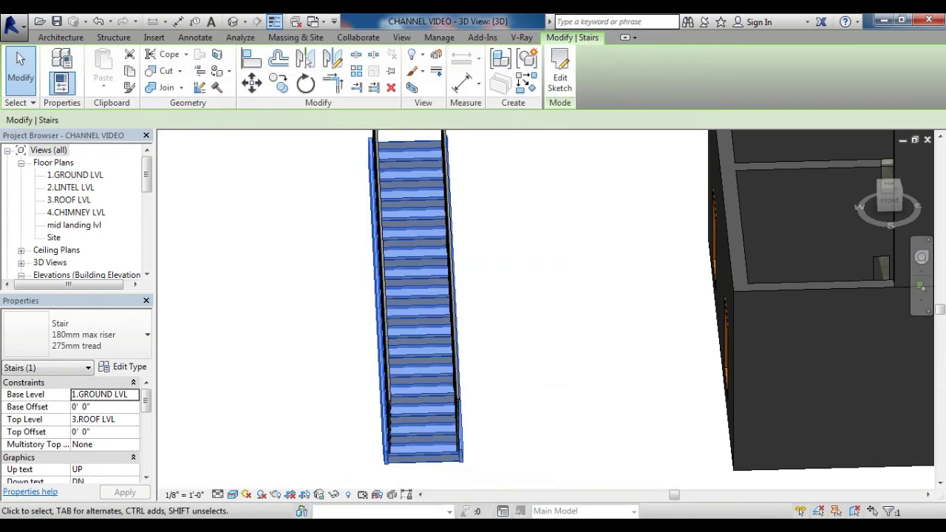
{"action": "scroll", "coordinate": [74, 429], "scroll_direction": "down", "scroll_amount": 3}
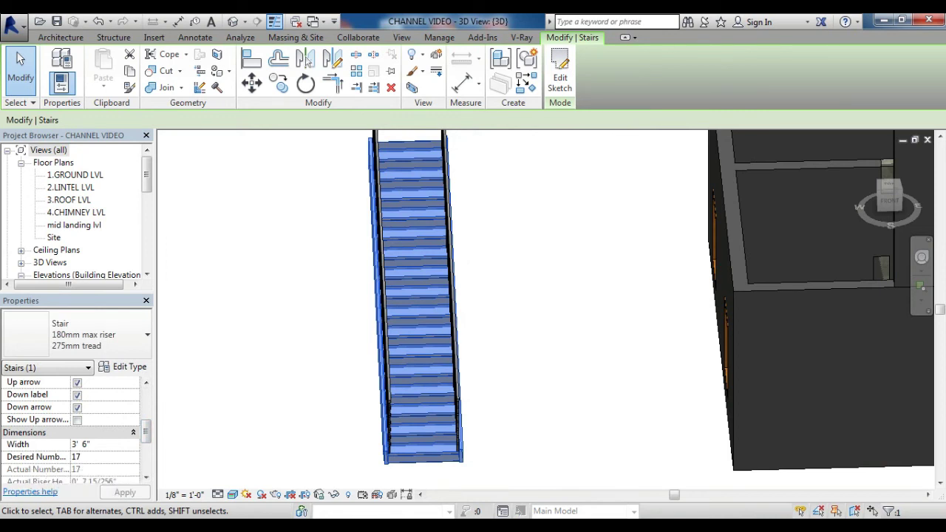
{"action": "left_click", "coordinate": [100, 457]}
{"action": "left_click", "coordinate": [124, 367]}
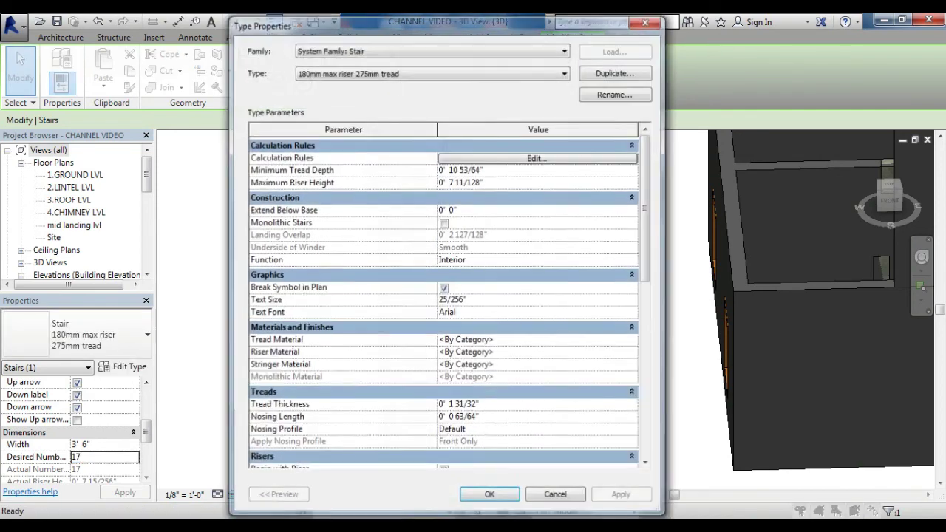
{"action": "left_click", "coordinate": [461, 182]}
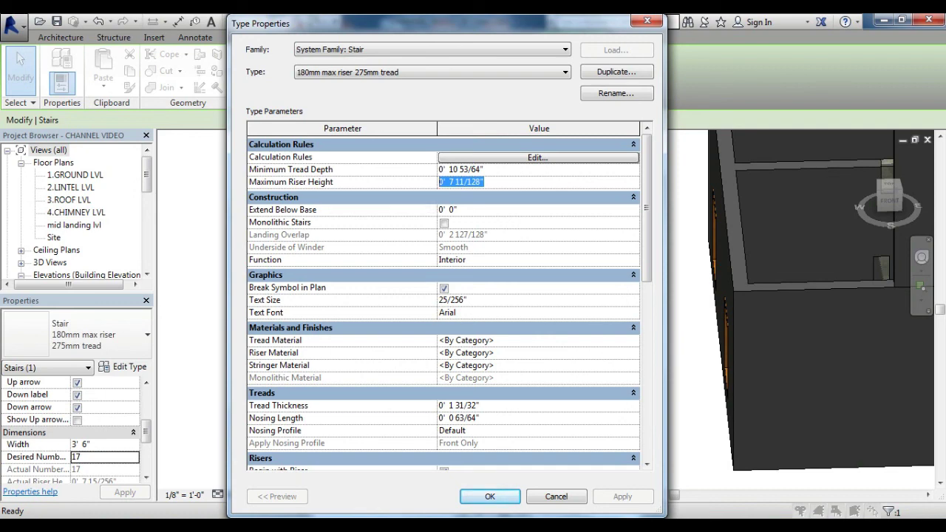
{"action": "left_click", "coordinate": [648, 20]}
{"action": "scroll", "coordinate": [487, 244], "scroll_direction": "down", "scroll_amount": 3}
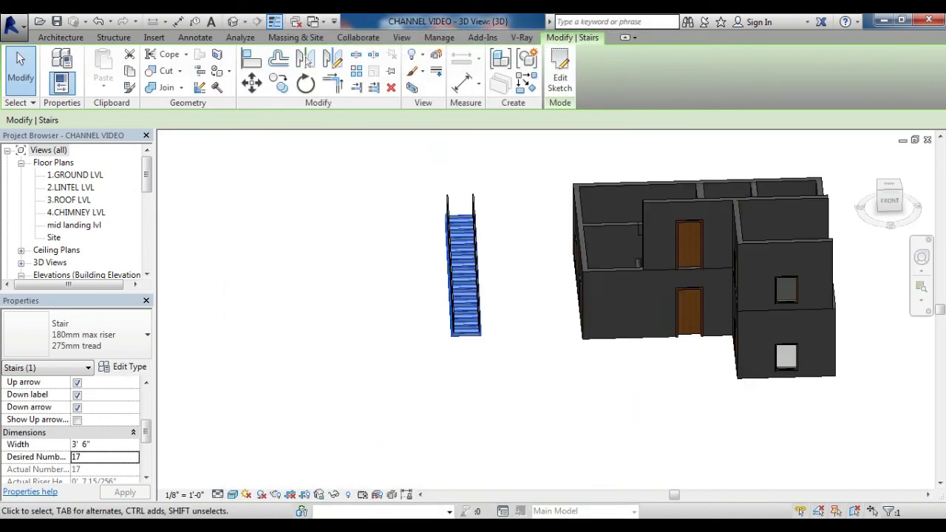
{"action": "scroll", "coordinate": [437, 214], "scroll_direction": "up", "scroll_amount": 3}
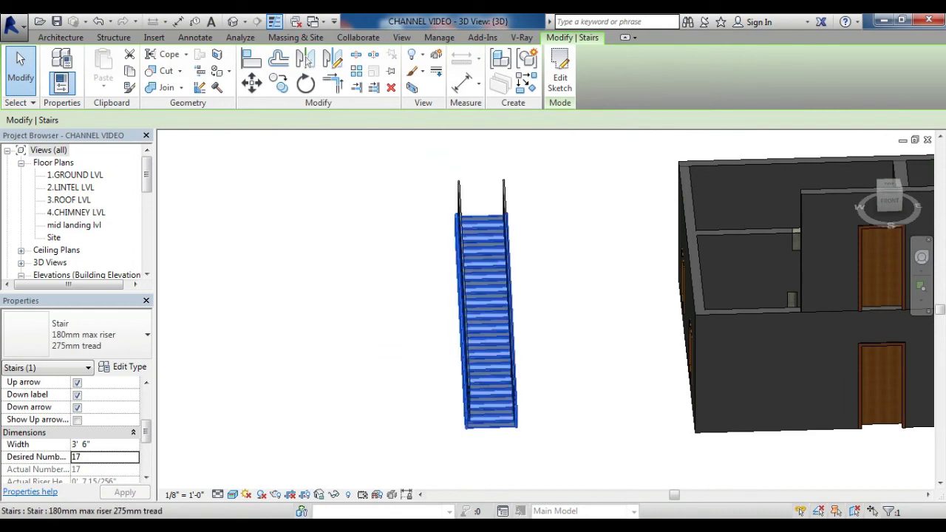
{"action": "mouse_move", "coordinate": [458, 255]}
{"action": "middle_mouse_down", "text": "shift"}
{"action": "mouse_move", "coordinate": [532, 266]}
{"action": "mouse_move", "coordinate": [909, 270]}
{"action": "mouse_move", "coordinate": [902, 325]}
{"action": "mouse_move", "coordinate": [911, 327]}
{"action": "middle_mouse_up", "text": "shift"}
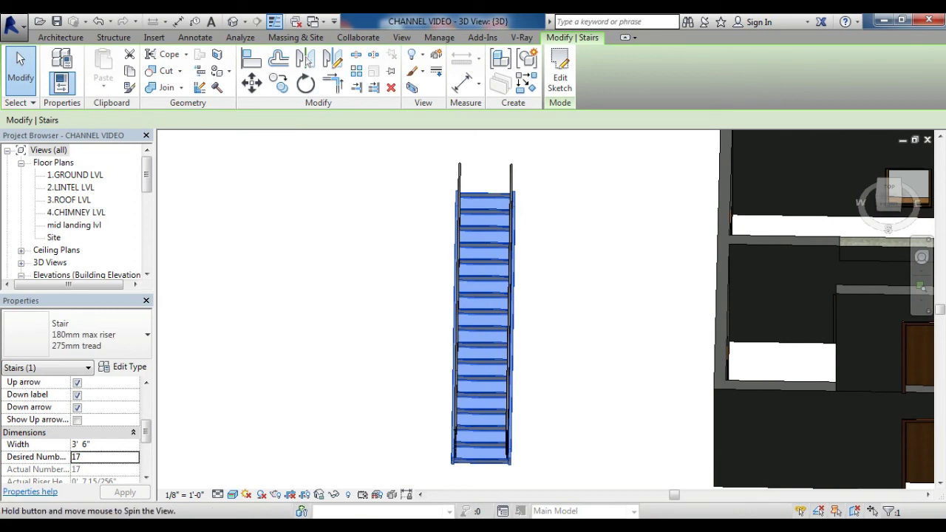
{"action": "mouse_move", "coordinate": [910, 327]}
{"action": "middle_mouse_down", "text": "shift"}
{"action": "mouse_move", "coordinate": [906, 296]}
{"action": "mouse_move", "coordinate": [887, 274]}
{"action": "middle_mouse_up", "text": "shift"}
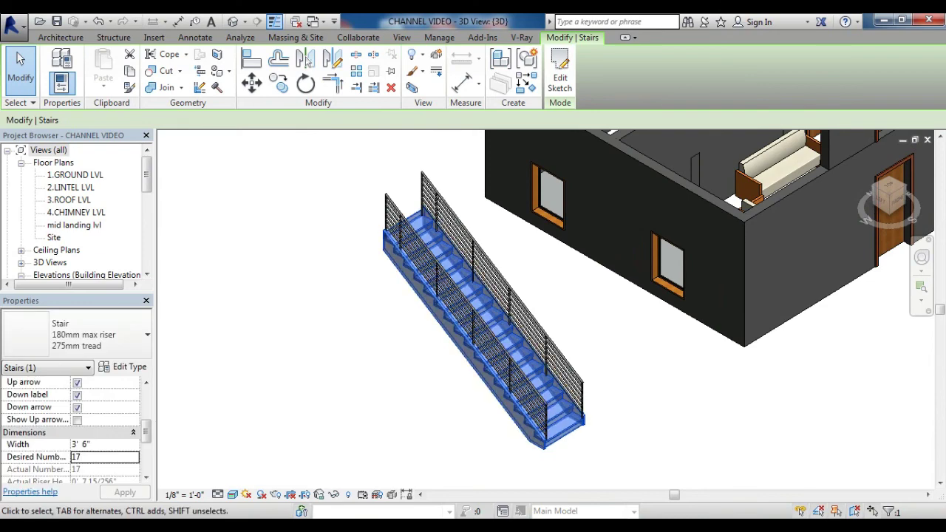
Step: Switch from the 3D view to the 1.GROUND LVL floor plan in the Project Browser
{"action": "double_click", "coordinate": [74, 175]}
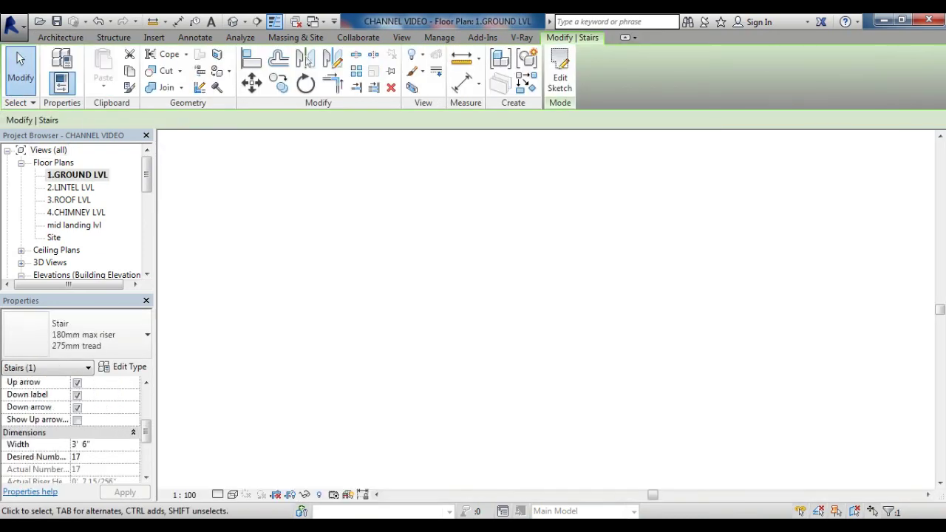